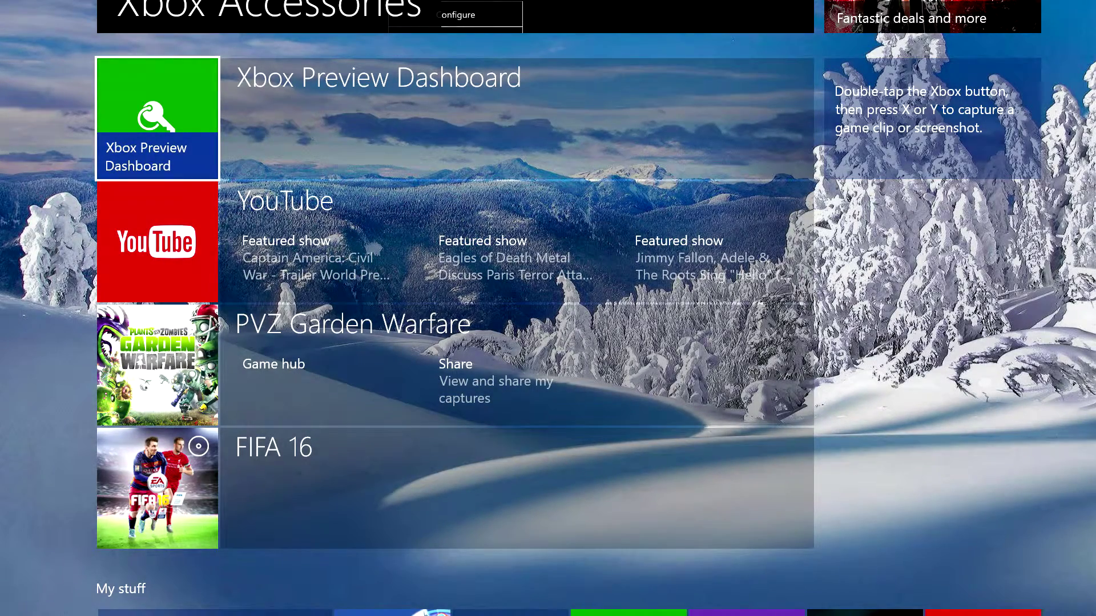
# Step: Open My games & apps from the Home screen and select the Xbox Accessories app
pyautogui.press('Right')
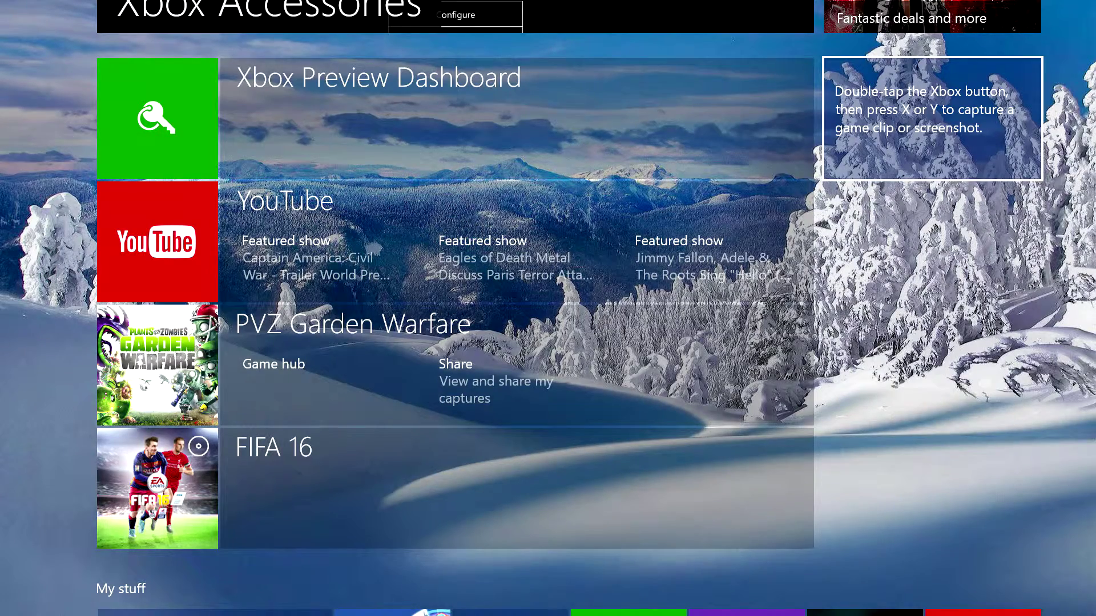
pyautogui.press('Up')
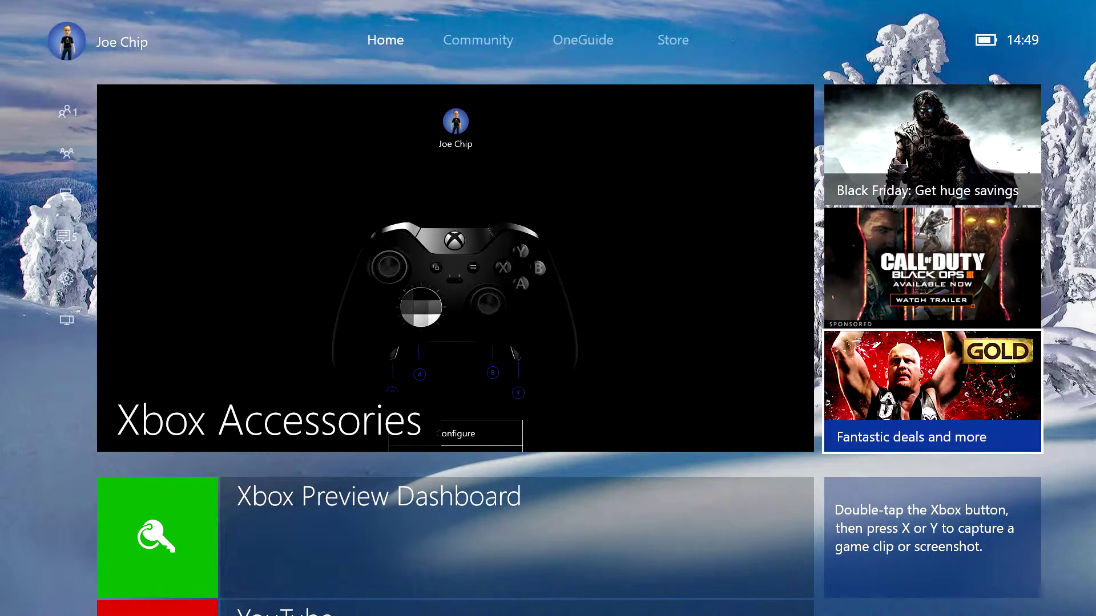
pyautogui.press('Down')
pyautogui.press('Down')
pyautogui.press('Down')
pyautogui.press('Down')
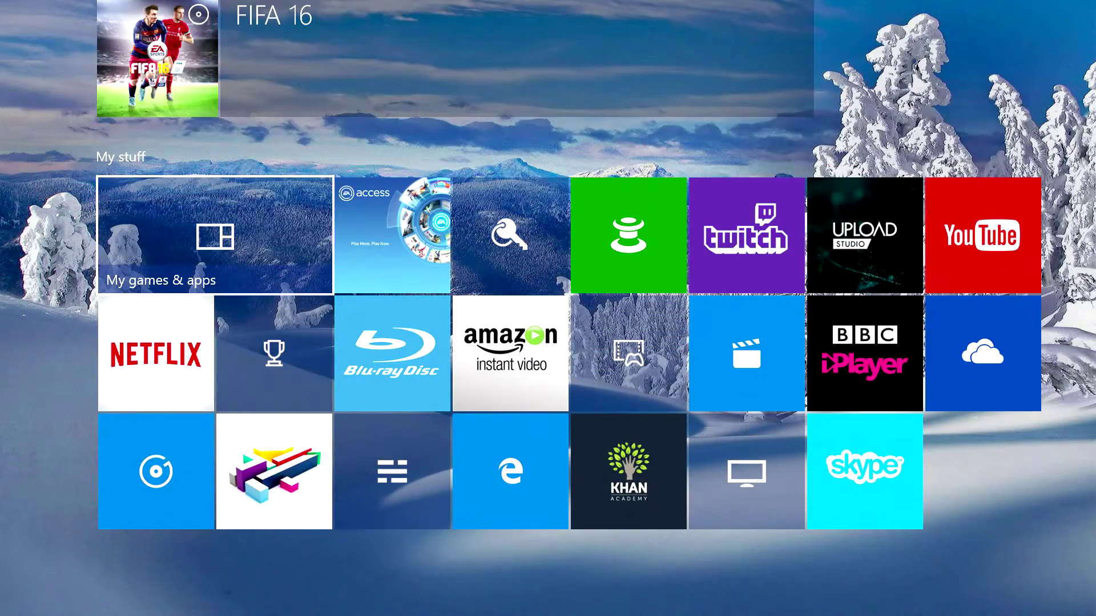
pyautogui.press('Return')
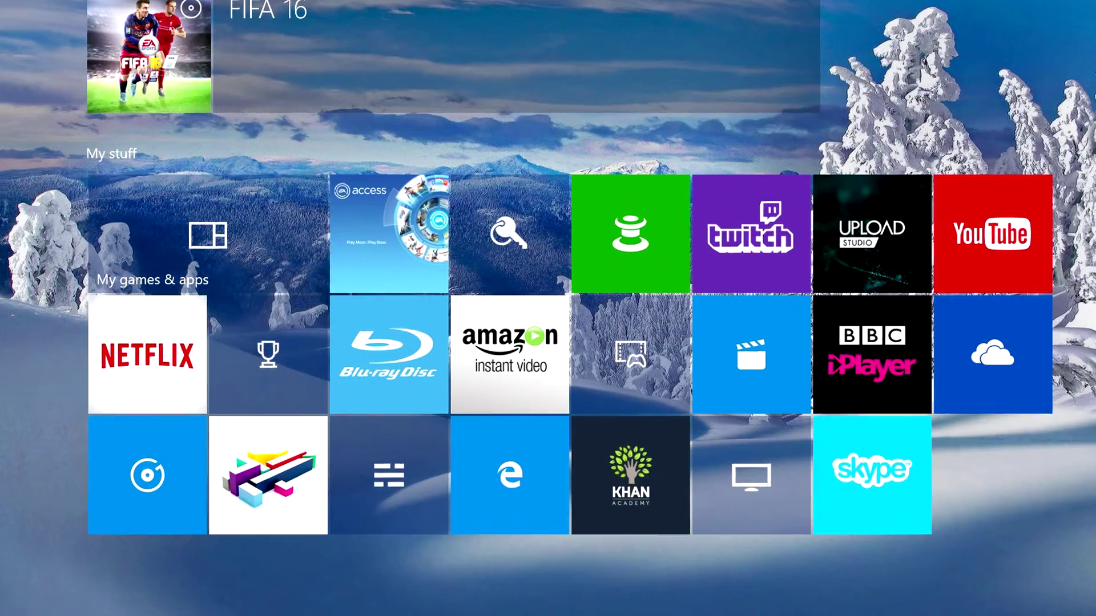
pyautogui.press('Left')
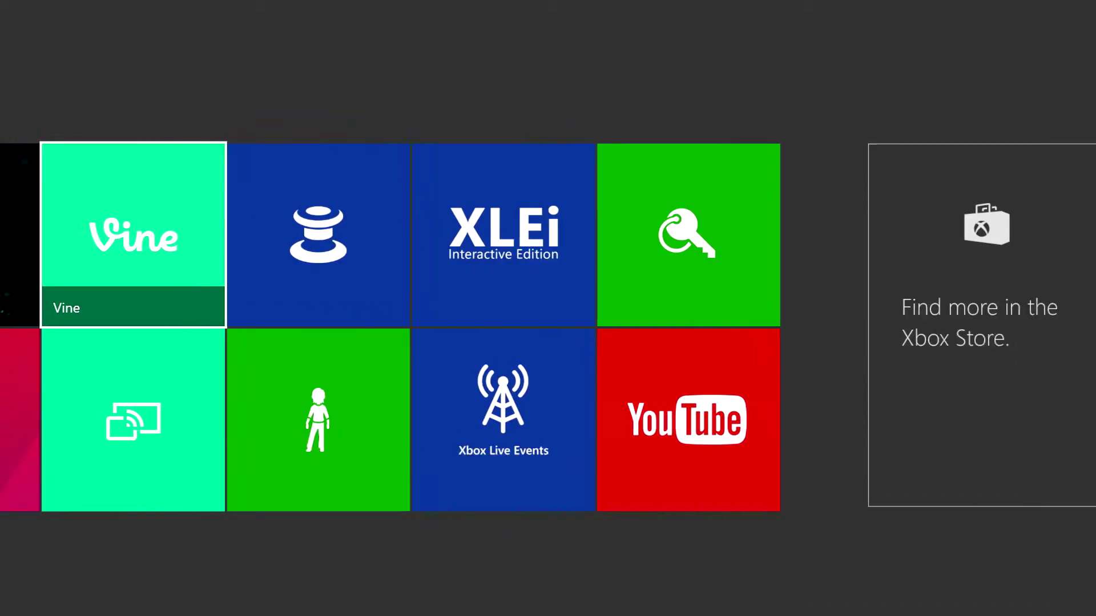
pyautogui.press('Right')
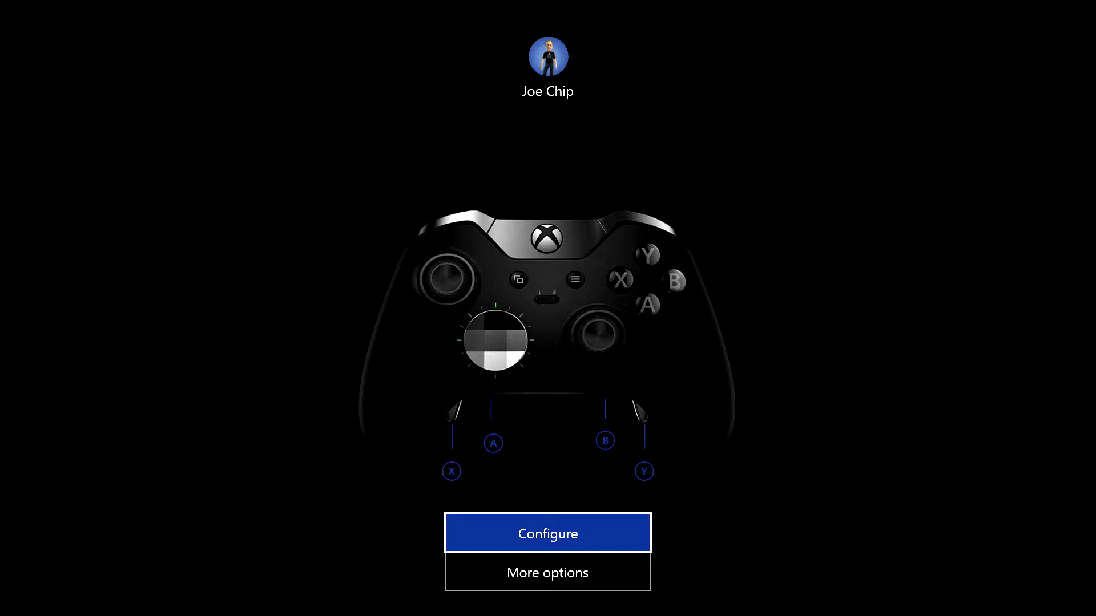
pyautogui.press('Down')
pyautogui.press('Up')
pyautogui.press('Down')
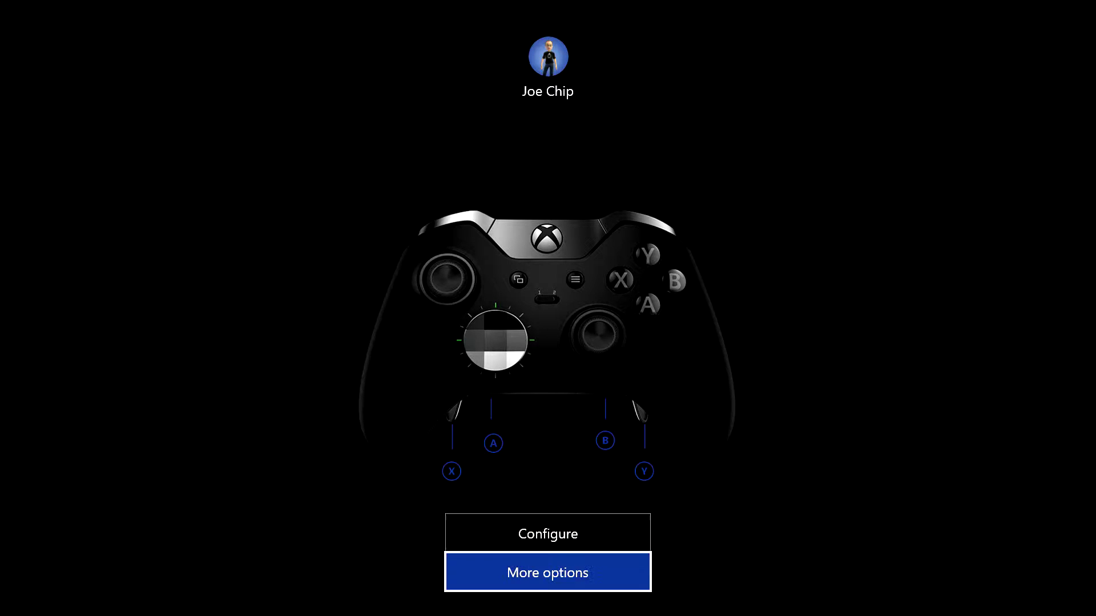
pyautogui.press('Up')
pyautogui.press('Down')
pyautogui.press('Return')
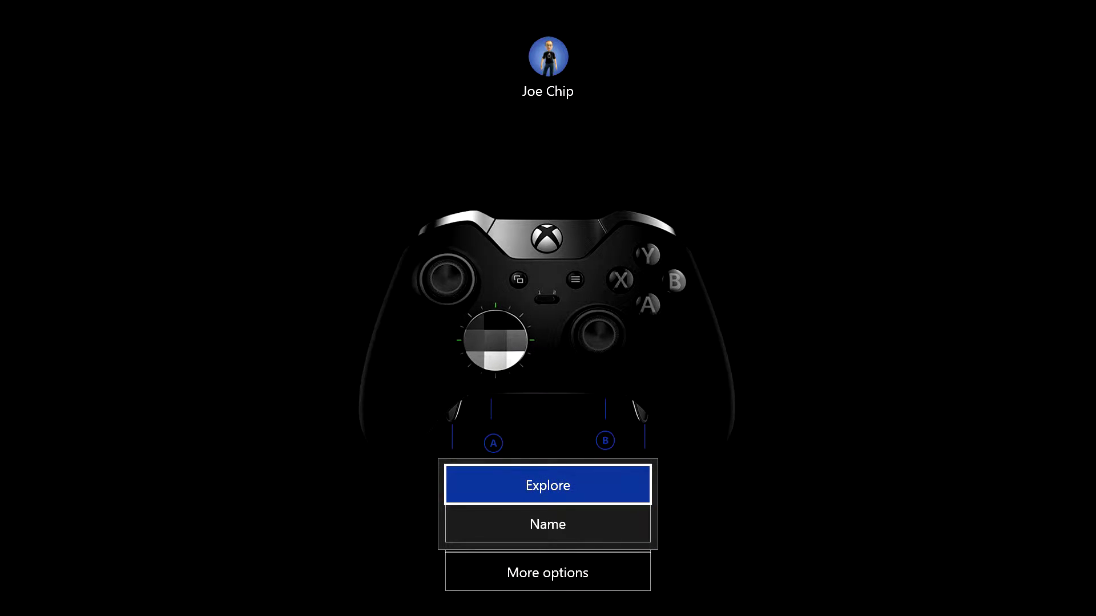
pyautogui.press('Down')
pyautogui.press('Up')
pyautogui.press('Return')
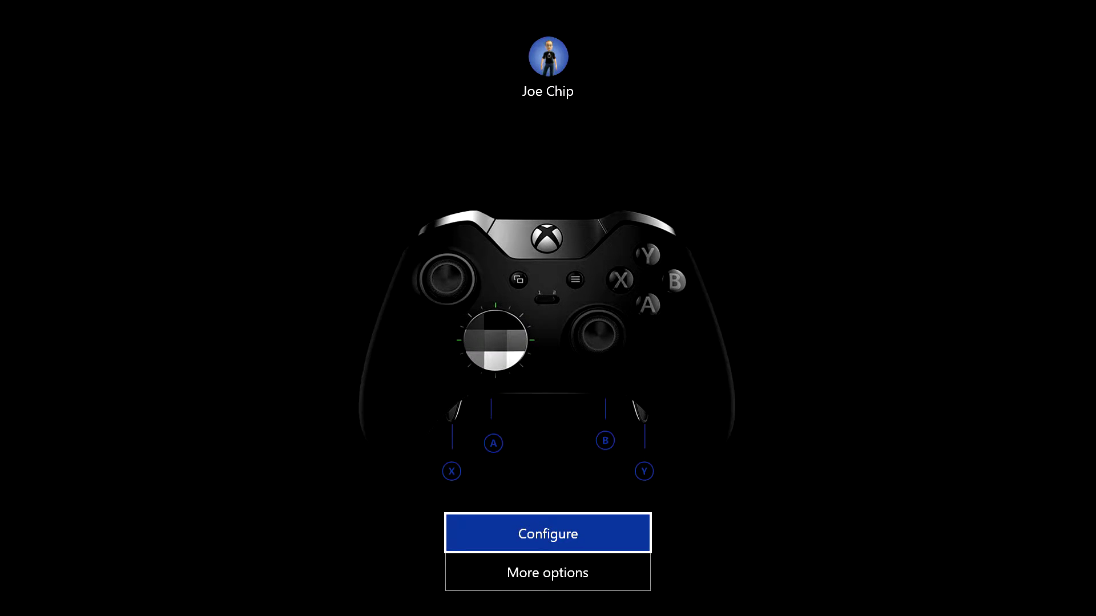
pyautogui.press('Down')
pyautogui.press('Return')
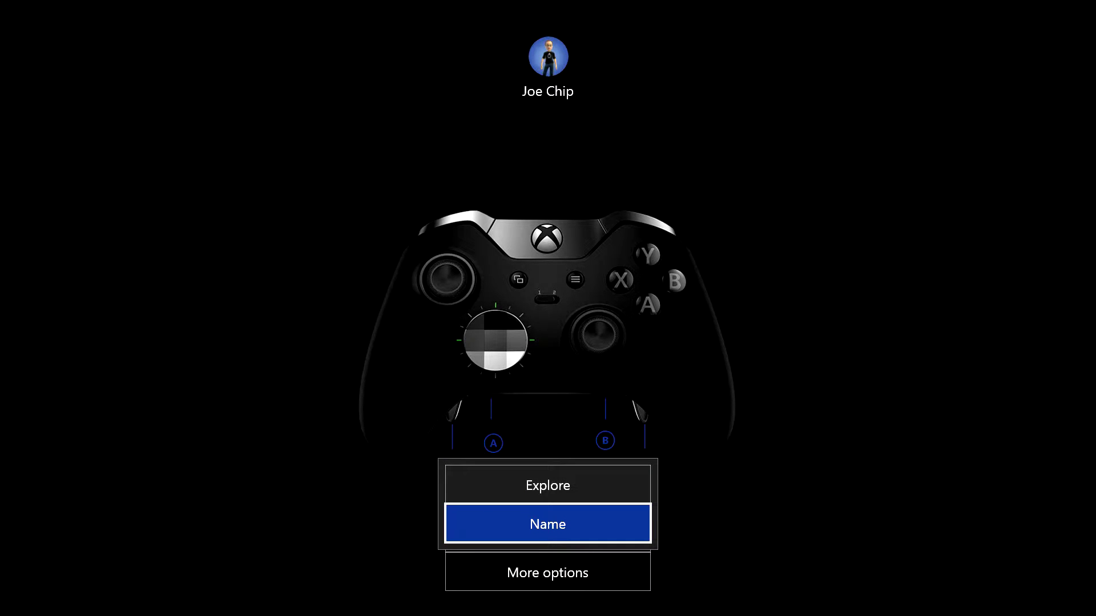
pyautogui.press('Return')
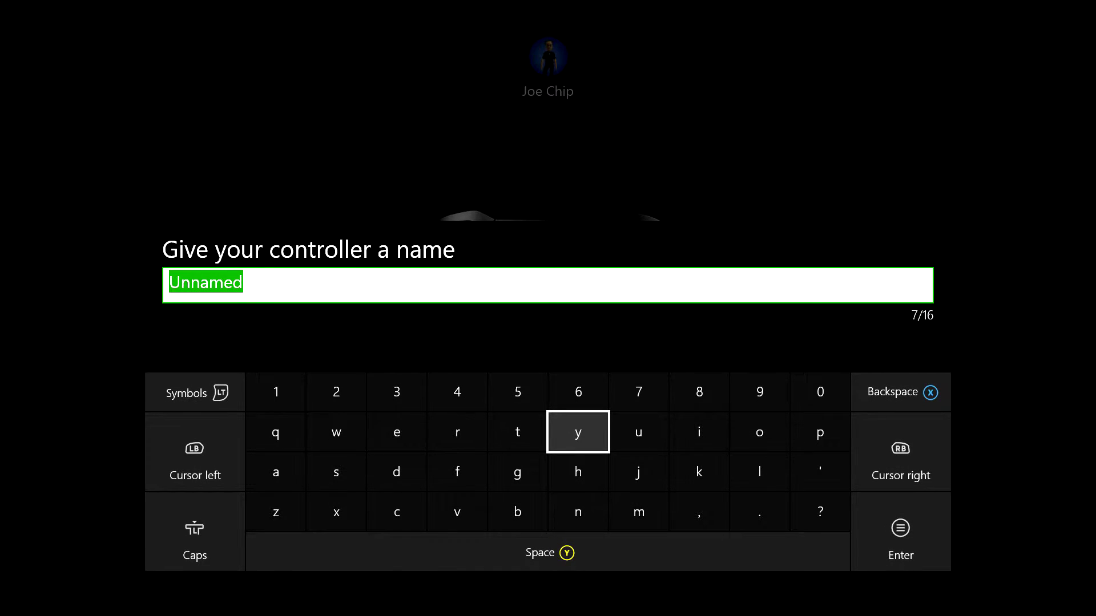
pyautogui.press('Escape')
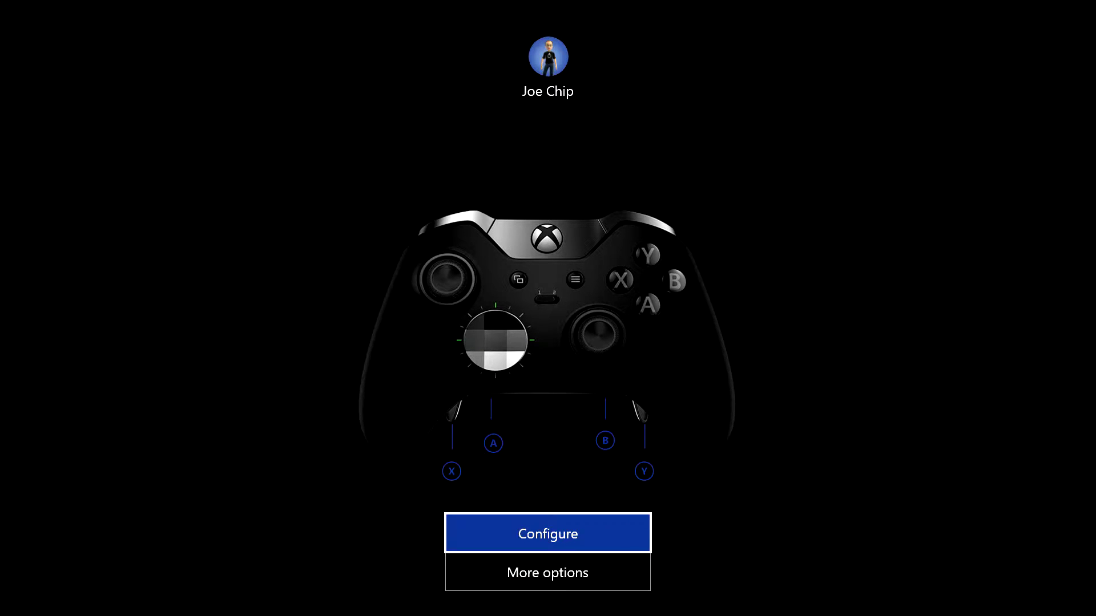
pyautogui.press('Down')
pyautogui.press('Return')
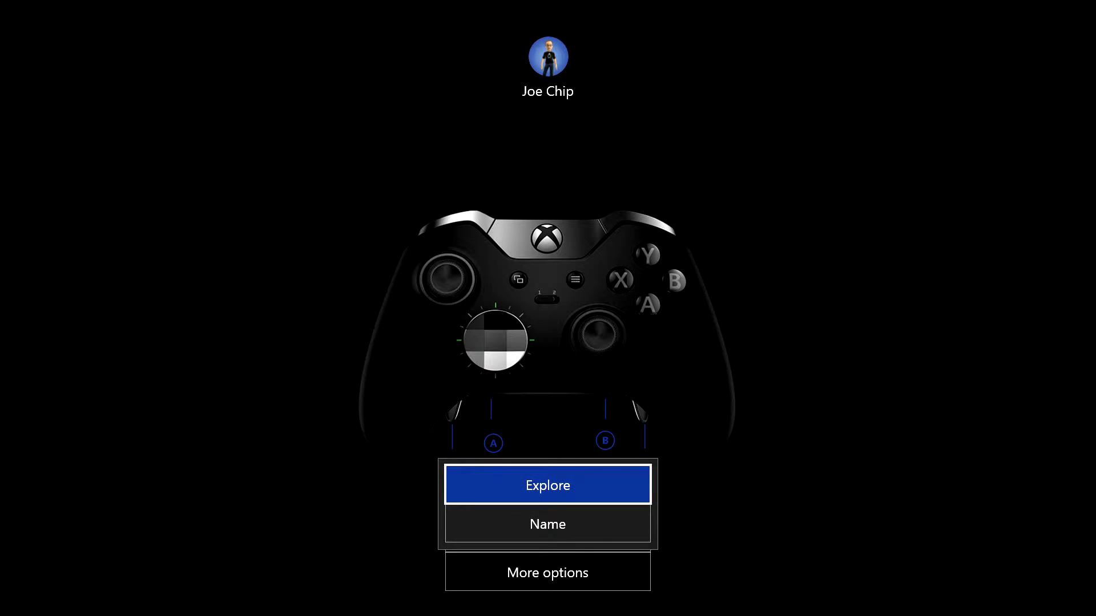
pyautogui.press('Escape')
pyautogui.press('Up')
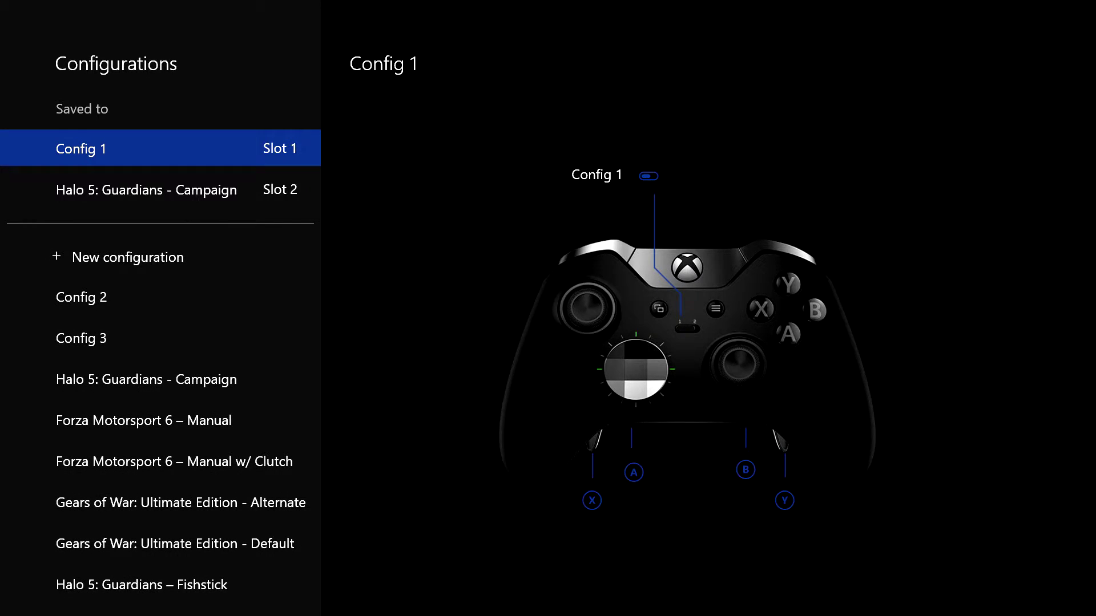
# Step: Compare Config 1 in Slot 1 with the Slot 2 Halo 5 Campaign configuration
pyautogui.press('Down')
pyautogui.press('Up')
pyautogui.press('Down')
pyautogui.press('Up')
pyautogui.press('Down')
# Step: Move past Config 3 to preview Forza Motorsport 6 – Manual, Gears of War Alternate and Halo 5 Hell Jumper
pyautogui.press('Up')
pyautogui.press('Down')
pyautogui.press('Up')
pyautogui.press('Down')
pyautogui.press('Down')
pyautogui.press('Down')
pyautogui.press('Down')
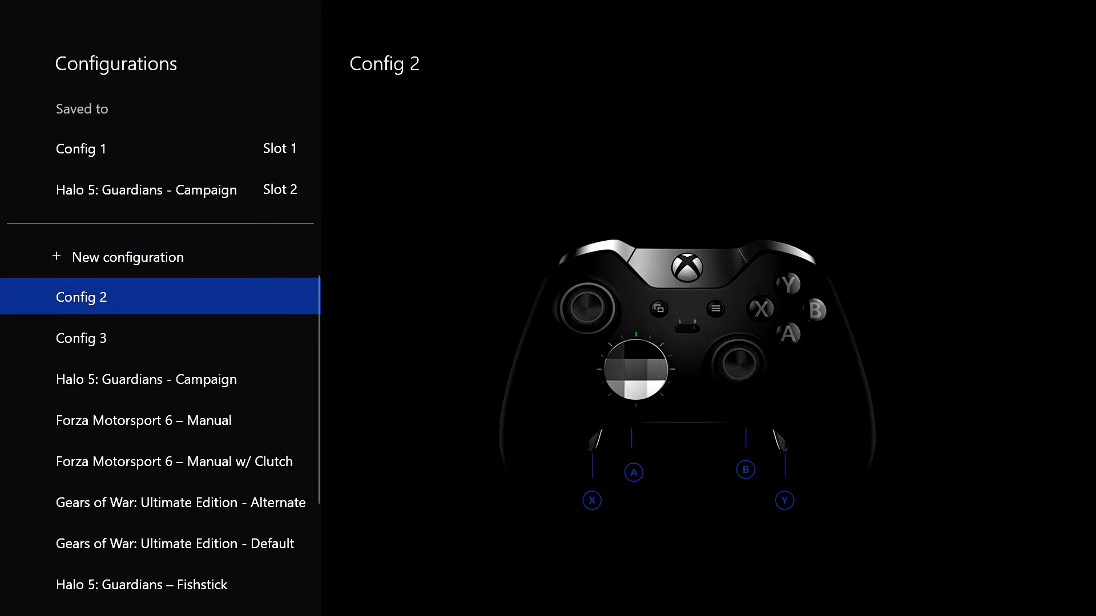
pyautogui.press('Down')
pyautogui.press('Down')
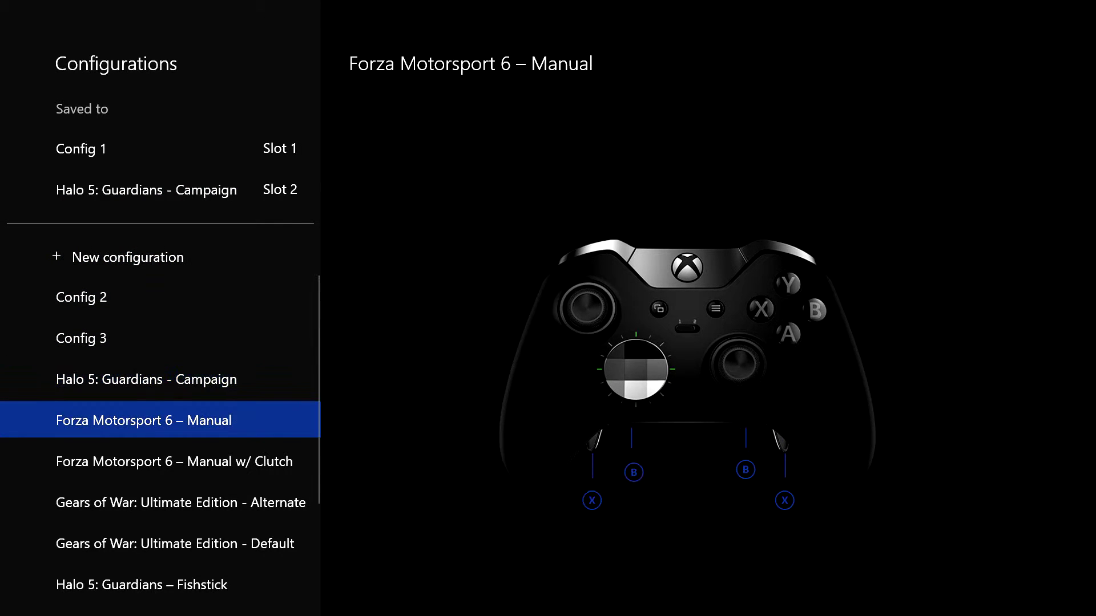
pyautogui.press('Down')
pyautogui.press('Down')
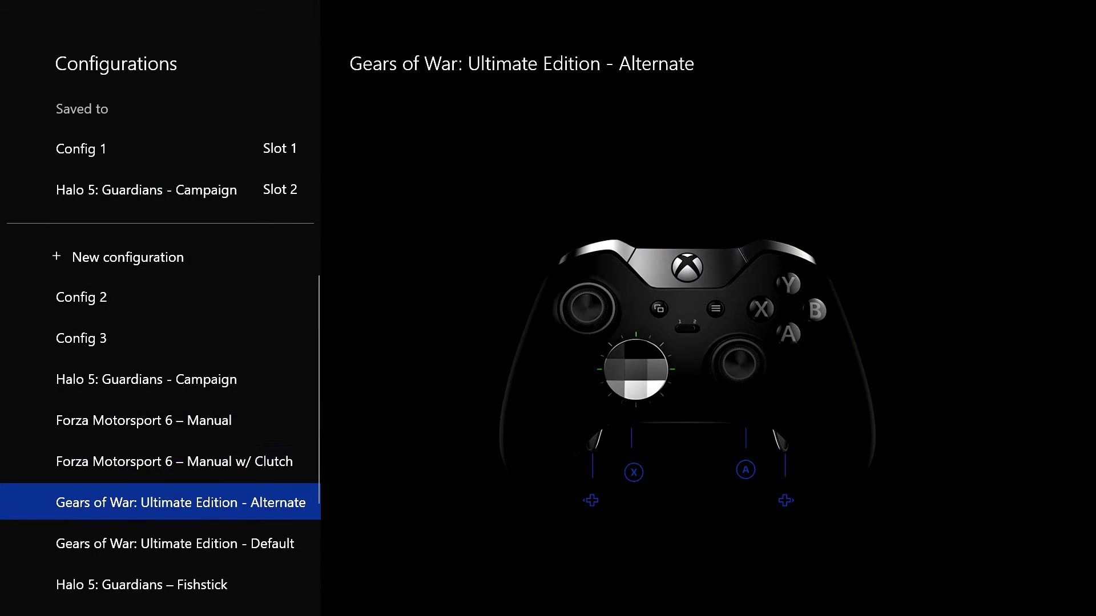
pyautogui.press('Down')
pyautogui.press('Down')
pyautogui.press('Down')
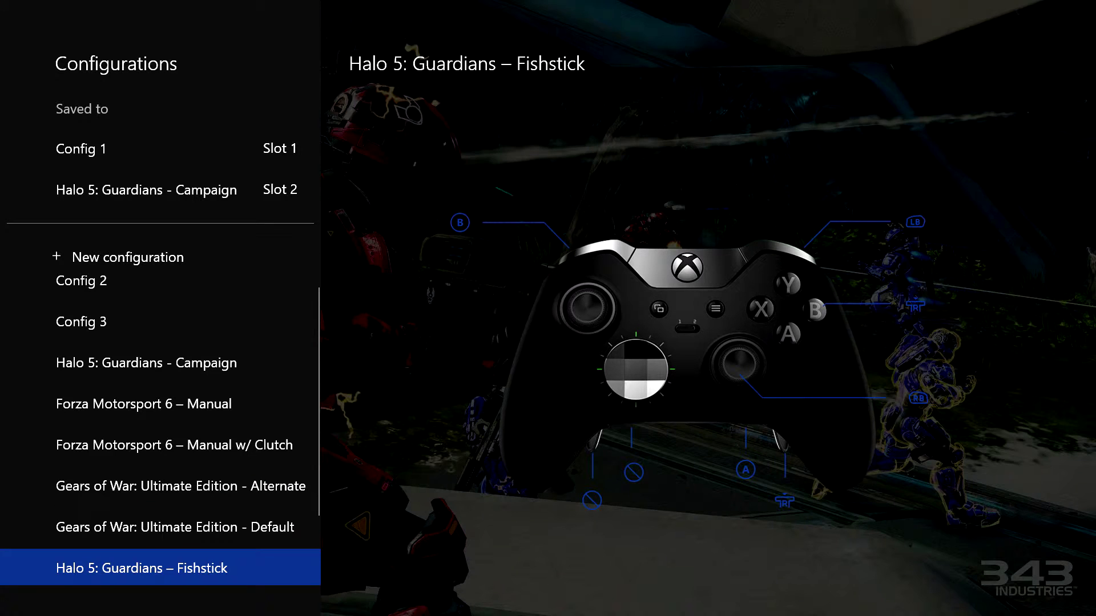
# Step: Preview Halo 5 Multiplayer, Sunset Overdrive, Forza Manual w/ Clutch and Halo 5 Fishstick
pyautogui.press('Down')
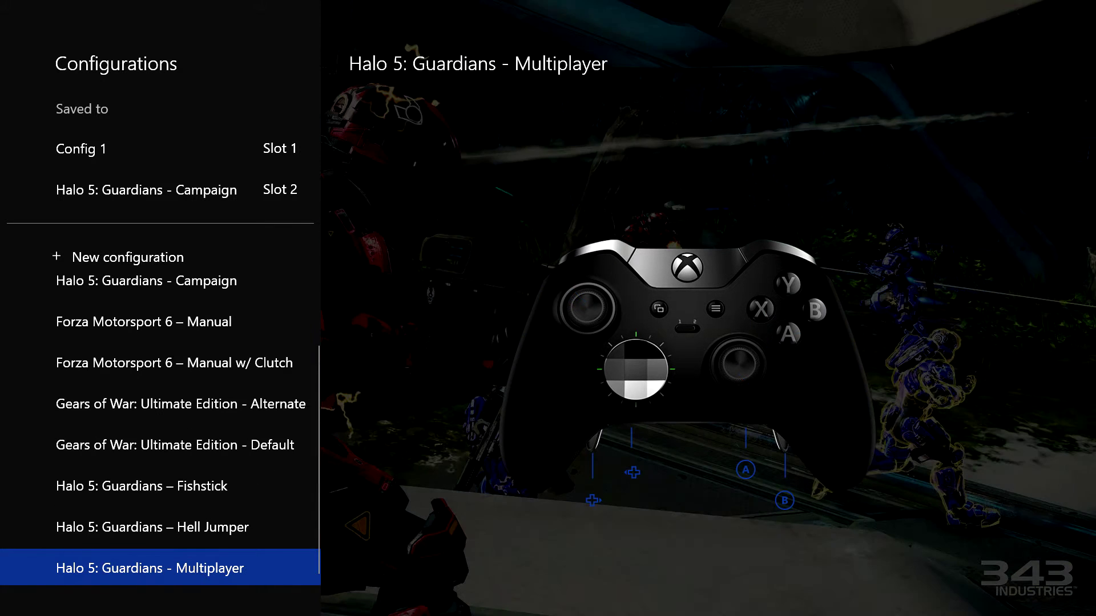
pyautogui.press('Down')
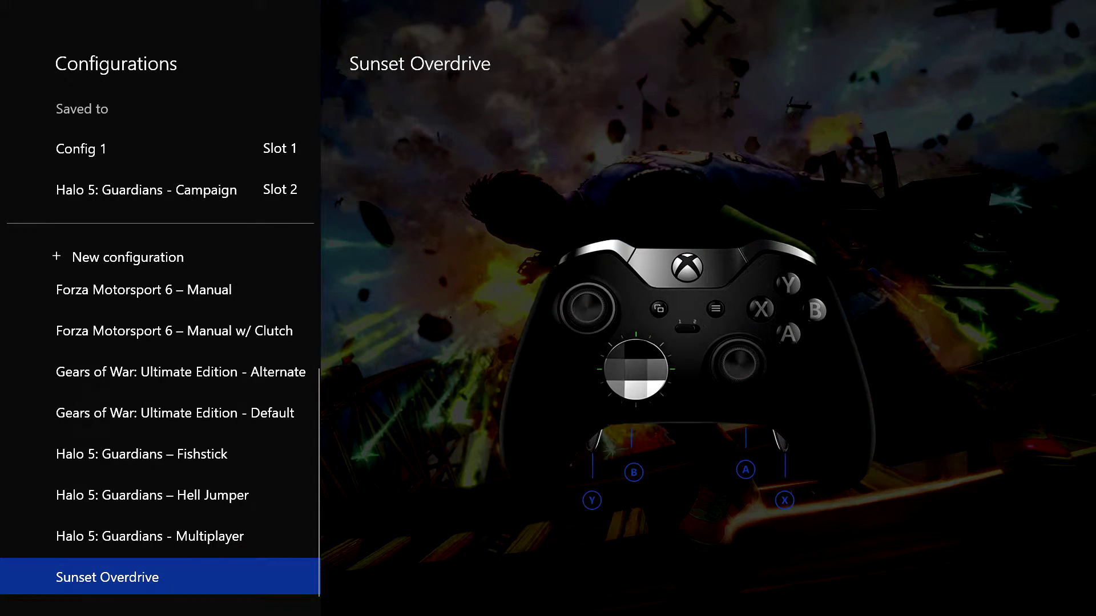
pyautogui.press('Up')
pyautogui.press('Down')
pyautogui.press('Up')
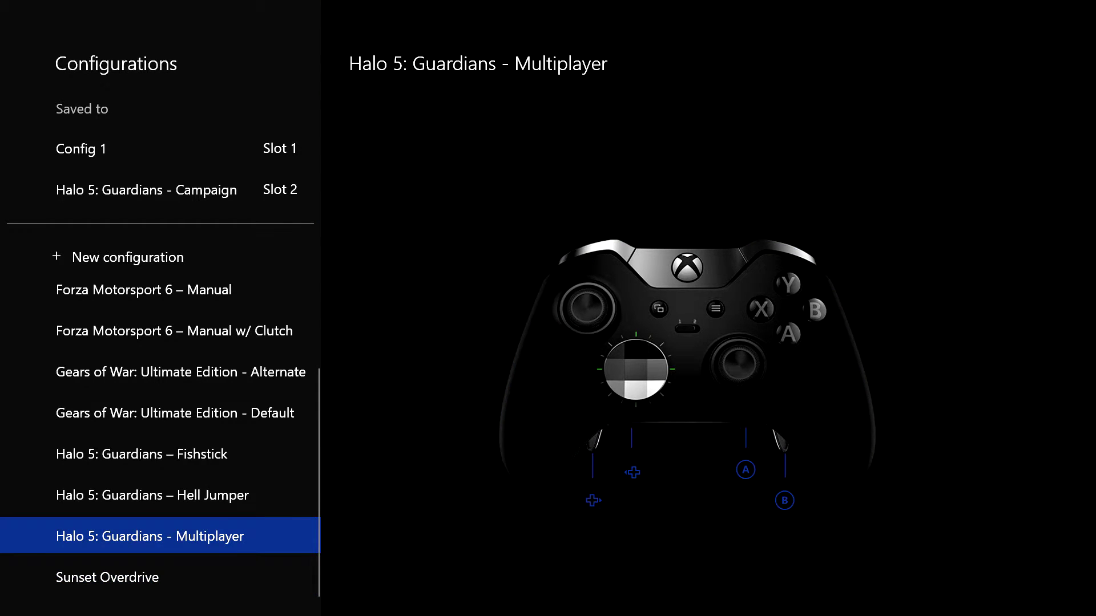
pyautogui.press('Up')
pyautogui.press('Up')
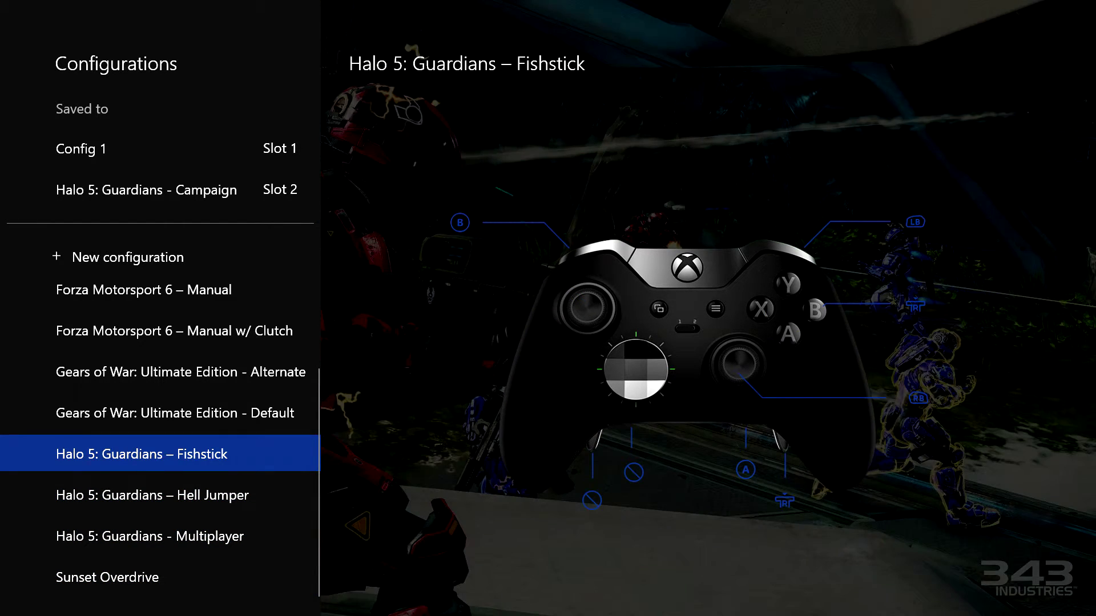
pyautogui.press('Up')
pyautogui.press('Up')
pyautogui.press('Up')
pyautogui.press('Up')
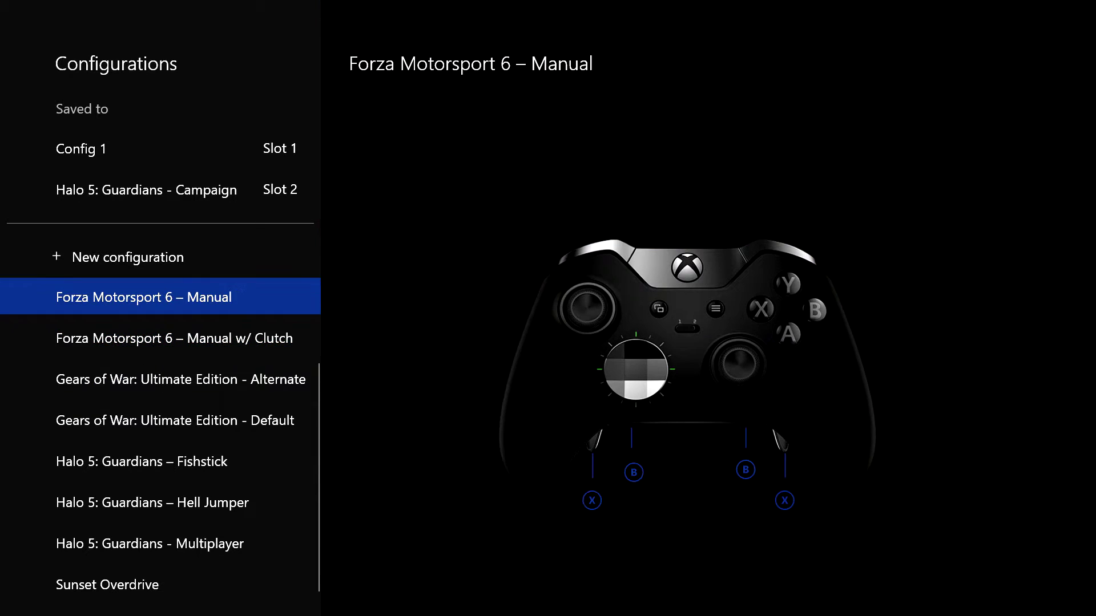
pyautogui.press('Down')
pyautogui.press('Down')
pyautogui.press('Down')
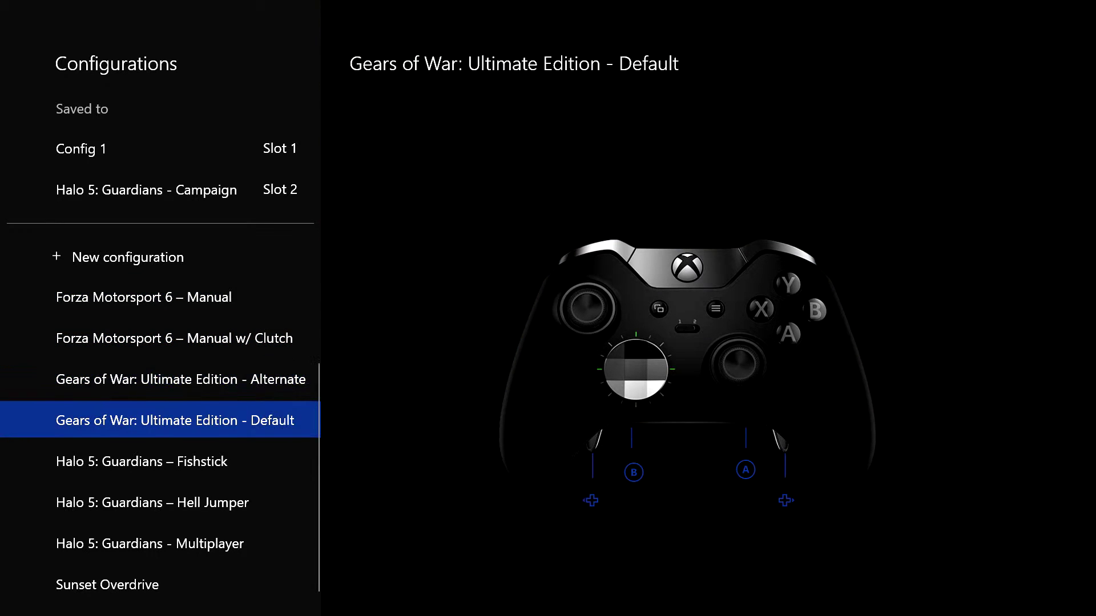
pyautogui.press('Down')
pyautogui.press('Down')
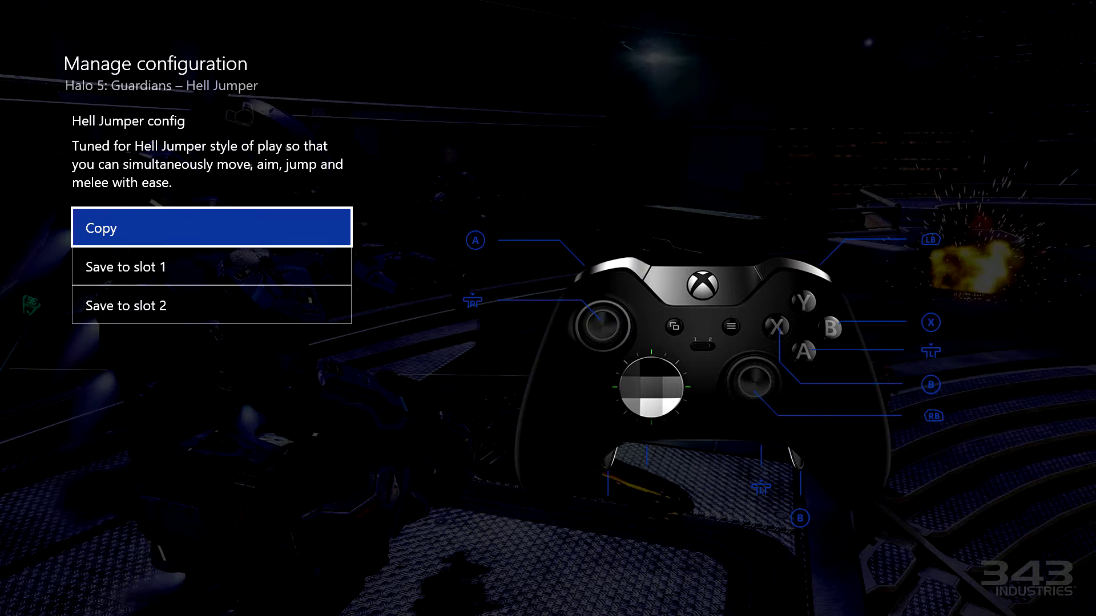
# Step: Move between Save to slot 1 and Save to slot 2 for the Hell Jumper configuration
pyautogui.press('Down')
pyautogui.press('Down')
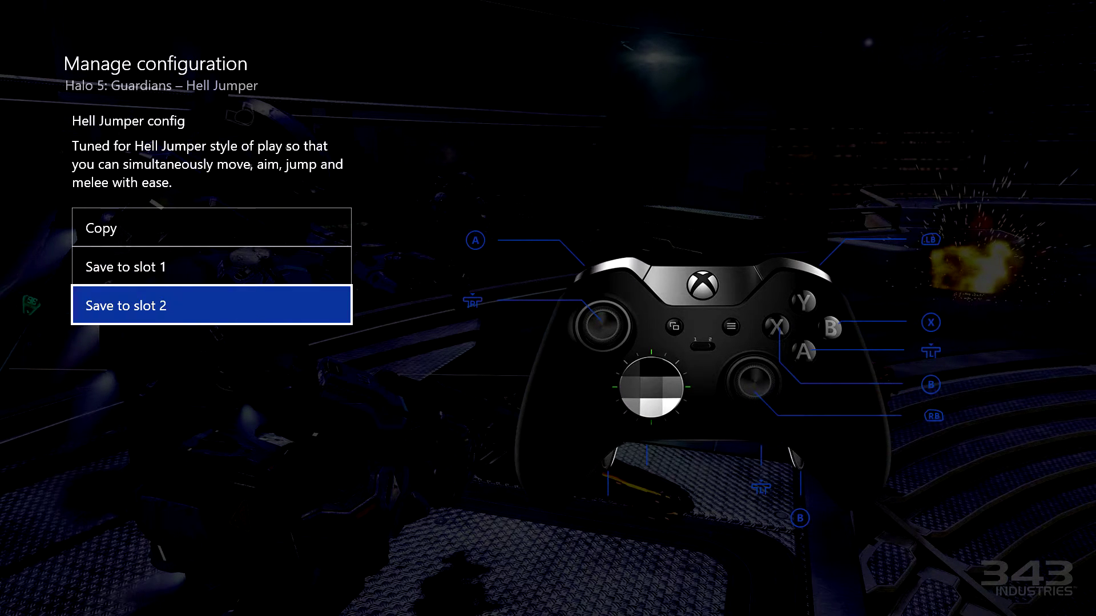
pyautogui.press('Up')
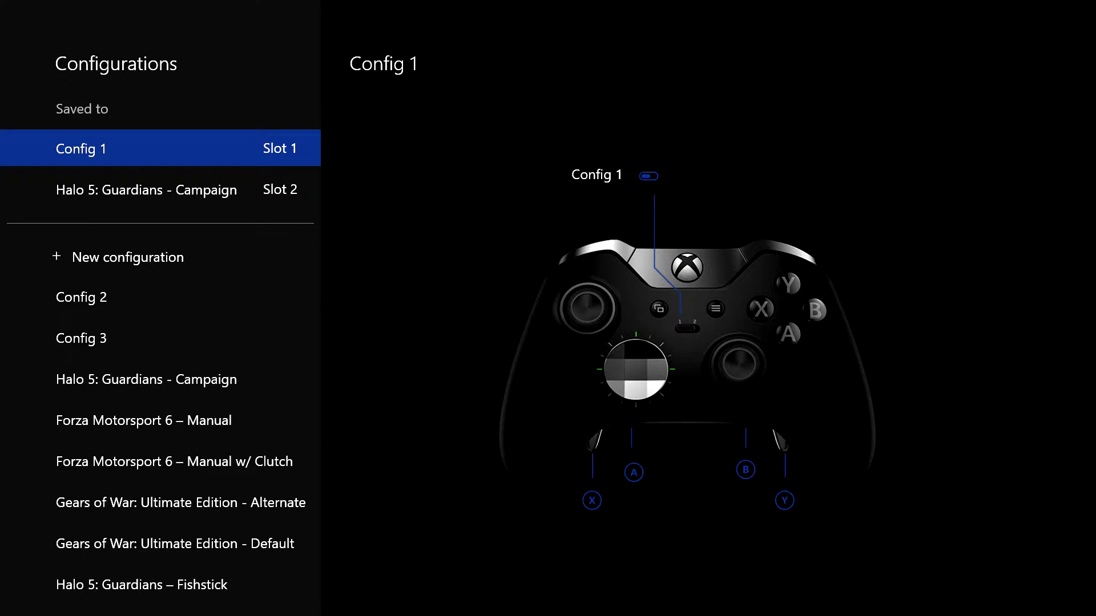
pyautogui.press('Down')
pyautogui.press('Down')
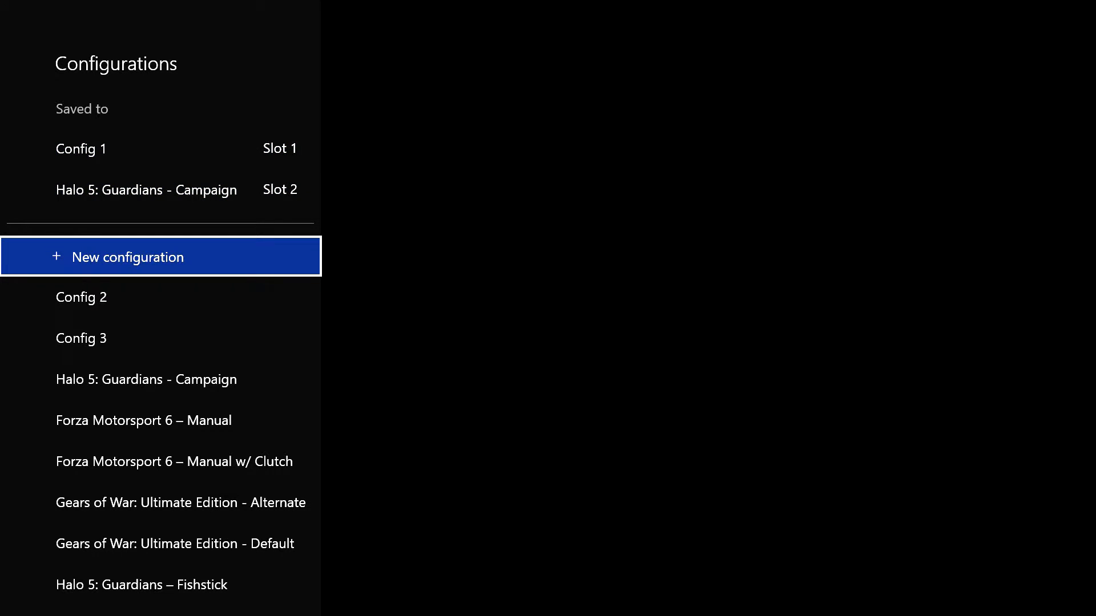
pyautogui.press('Return')
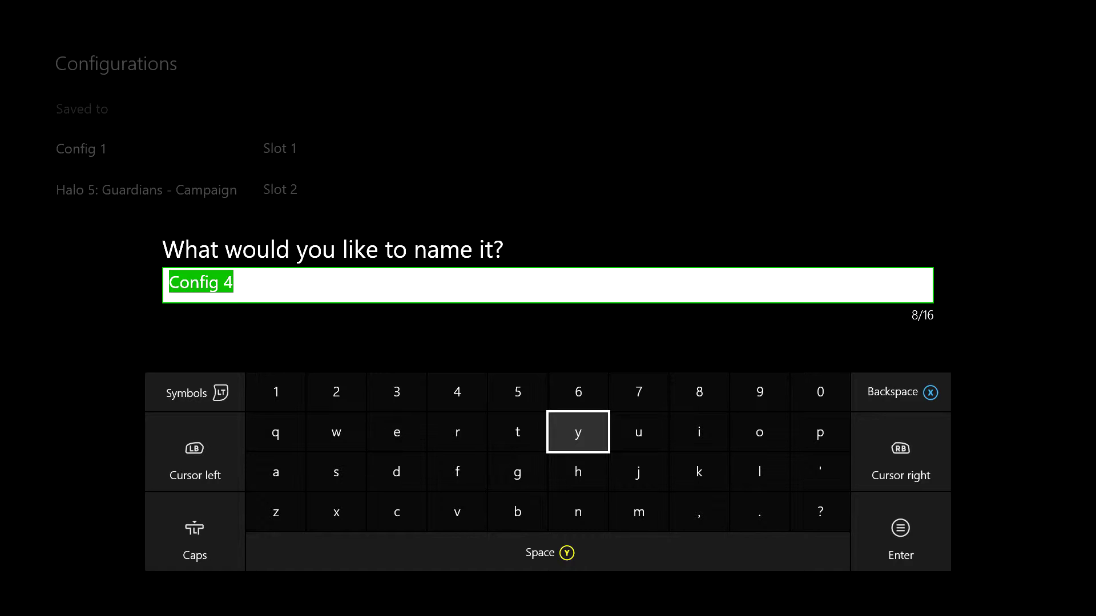
pyautogui.press('Escape')
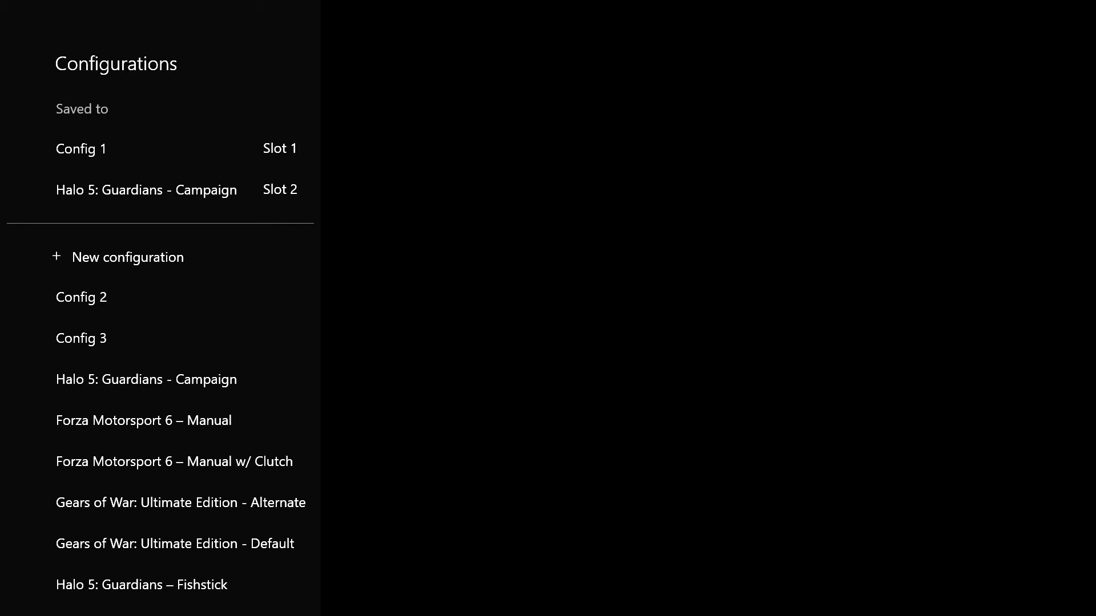
pyautogui.press('Down')
pyautogui.press('Down')
pyautogui.press('Down')
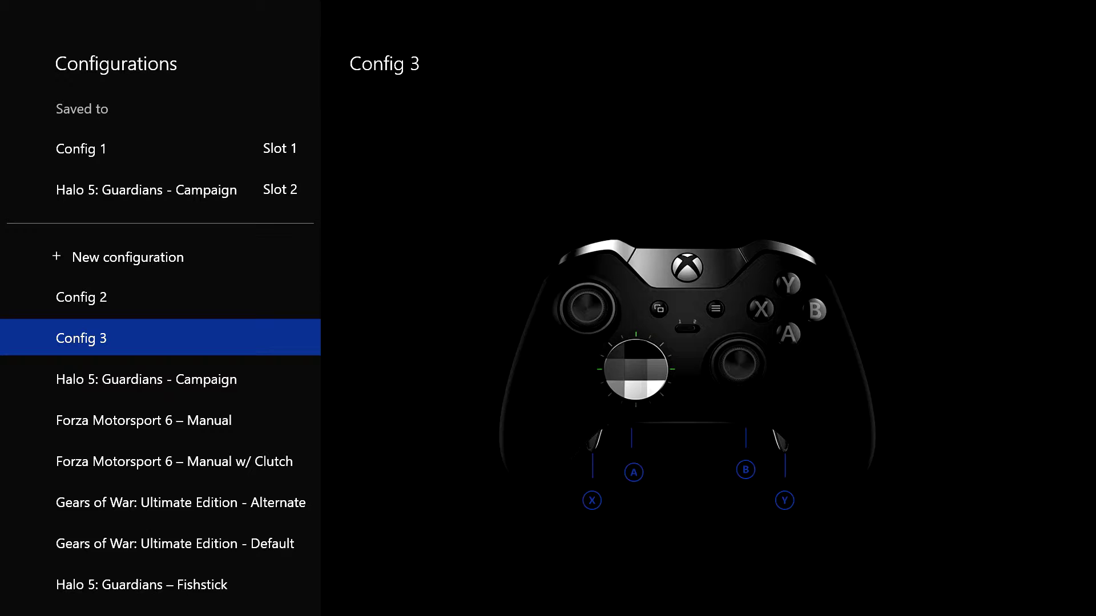
# Step: Open Config 3, review its options from Sticks down to Delete, then open Button mapping
pyautogui.press('Return')
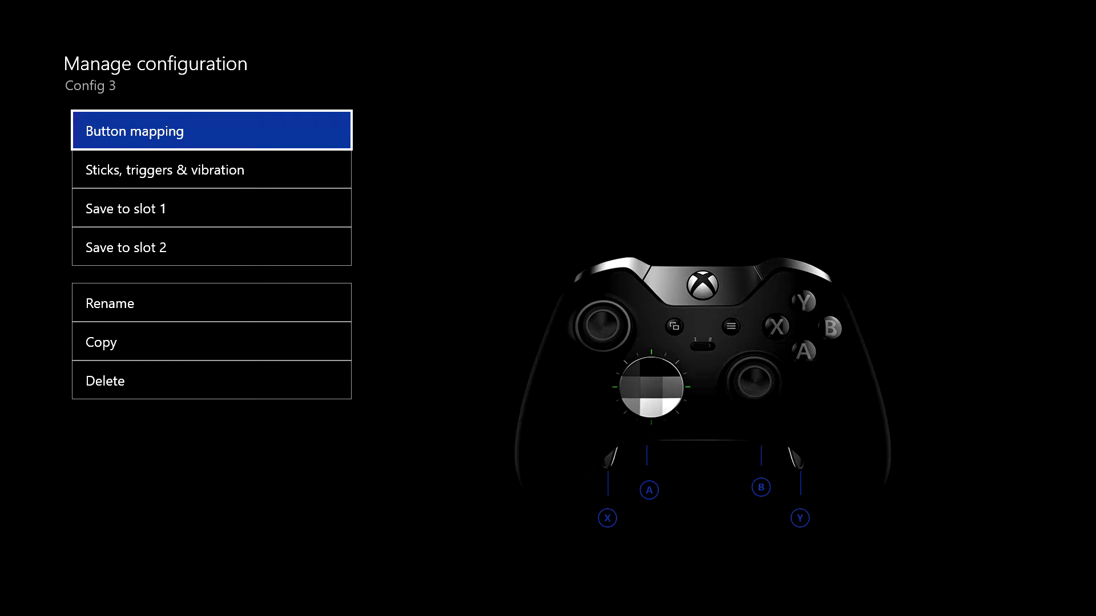
pyautogui.press('Down')
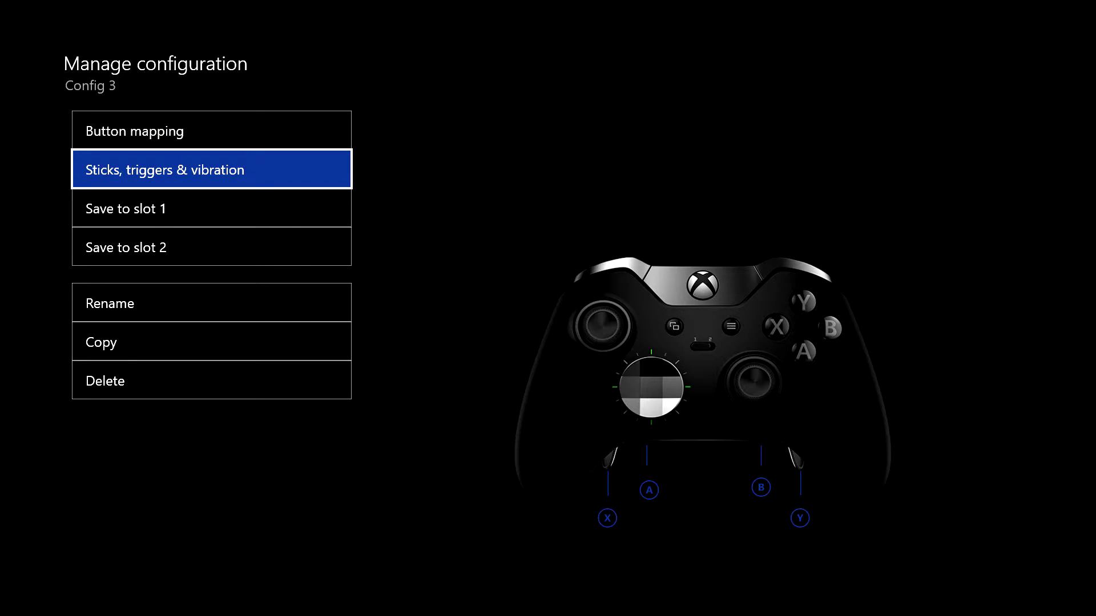
pyautogui.press('Down')
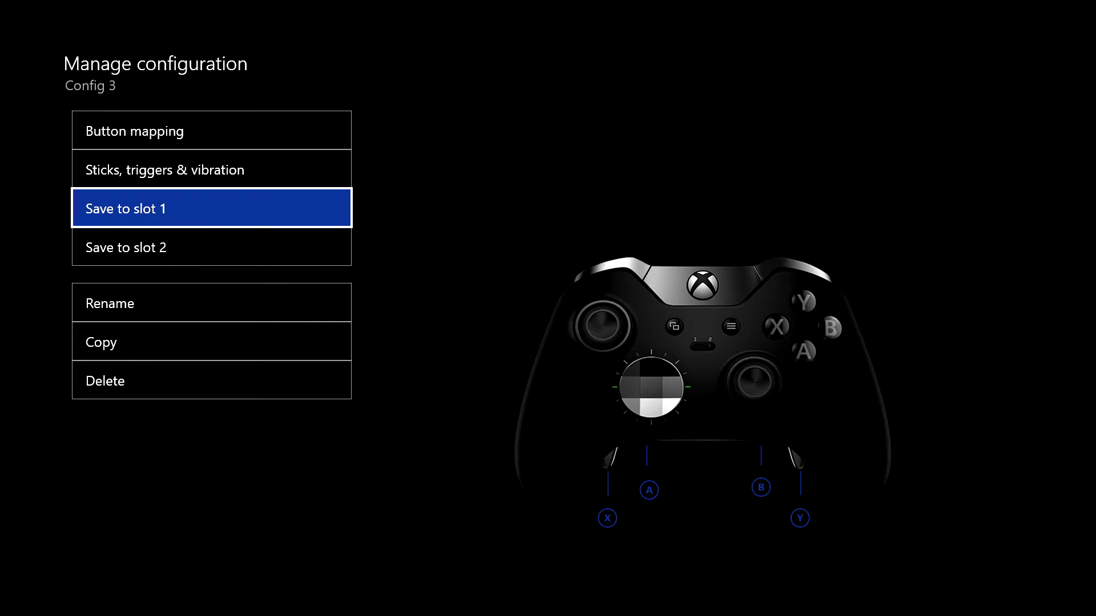
pyautogui.press('Down')
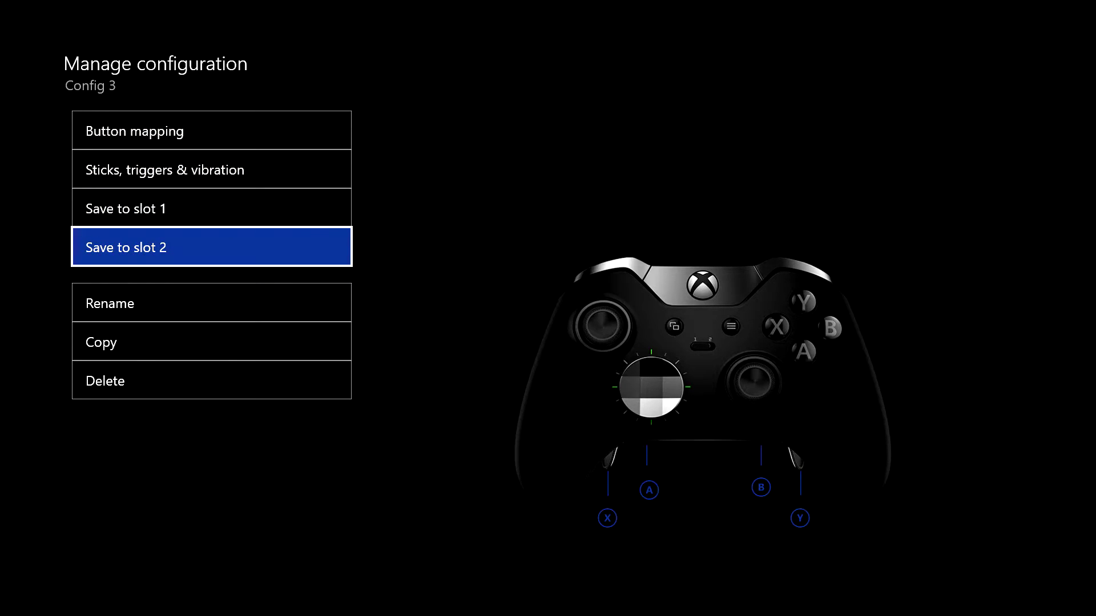
pyautogui.press('Down')
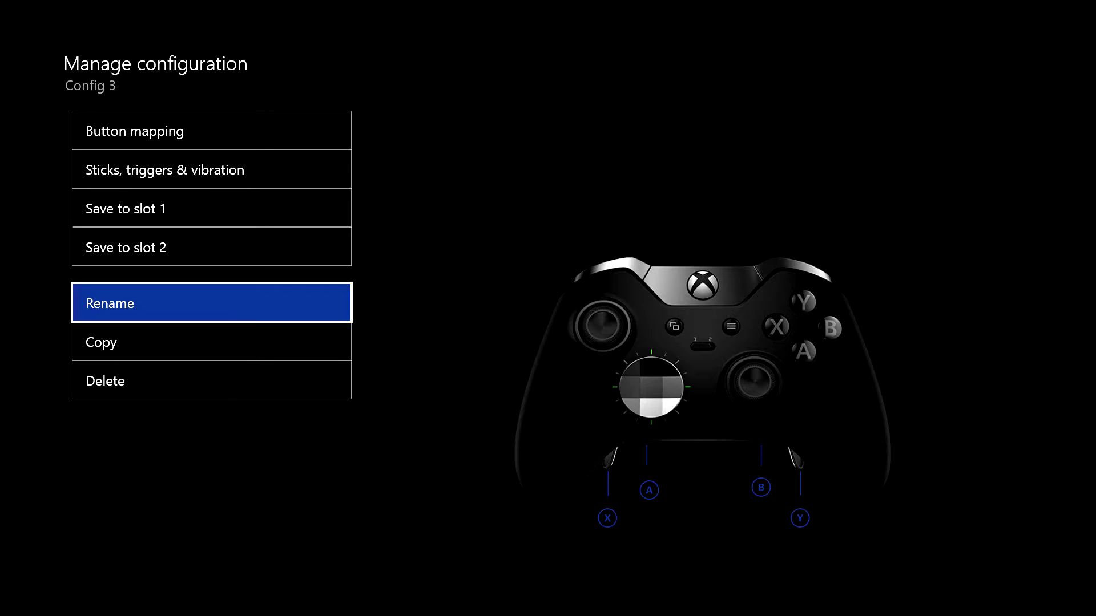
pyautogui.press('Down')
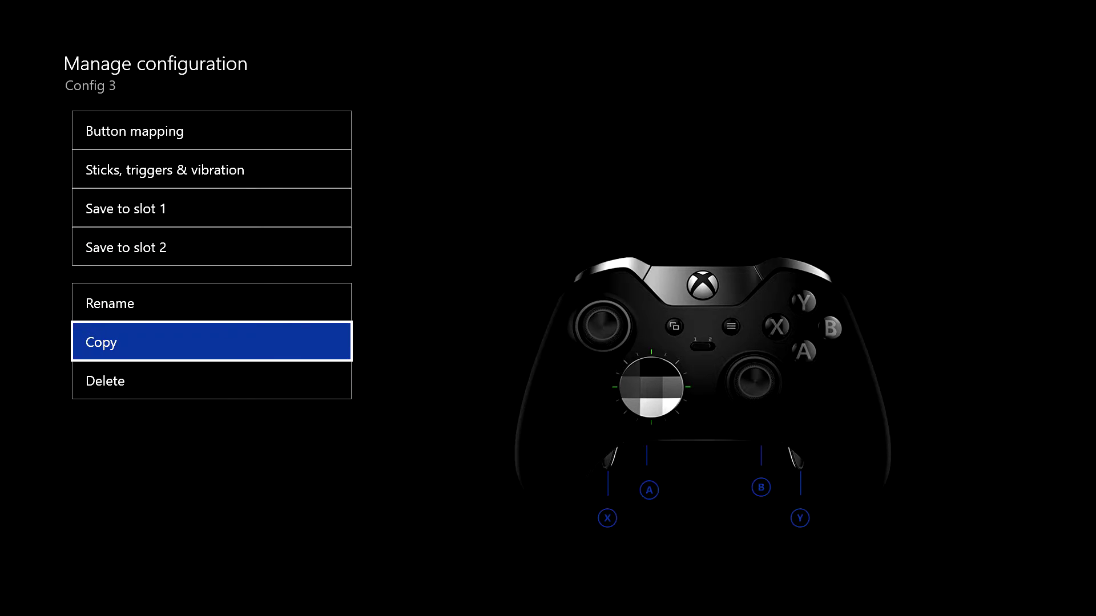
pyautogui.press('Down')
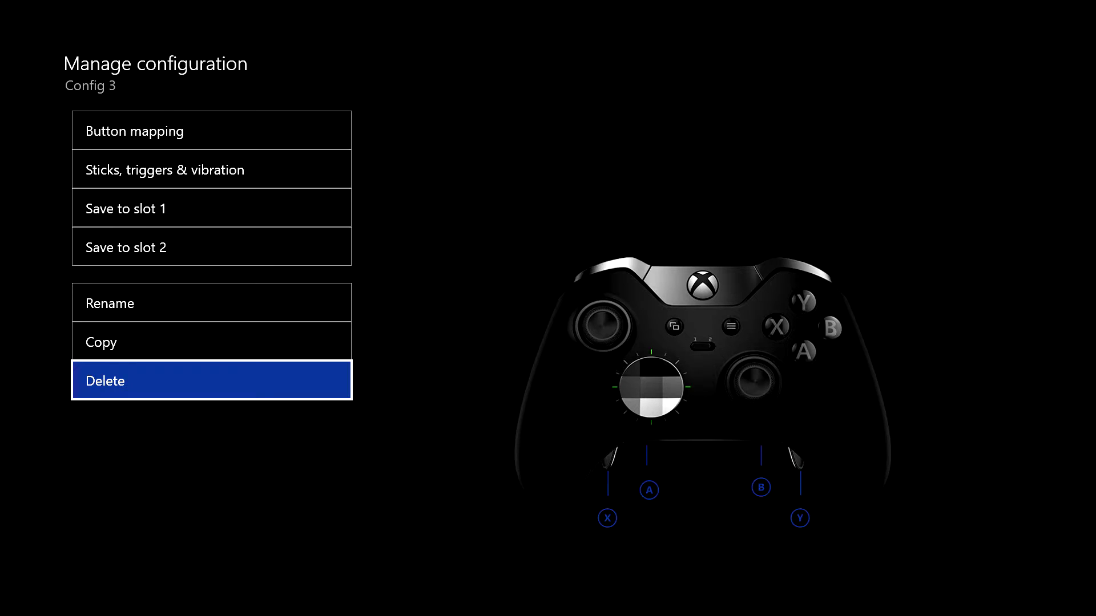
pyautogui.press('Up')
pyautogui.press('Up')
pyautogui.press('Up')
pyautogui.press('Up')
pyautogui.press('Up')
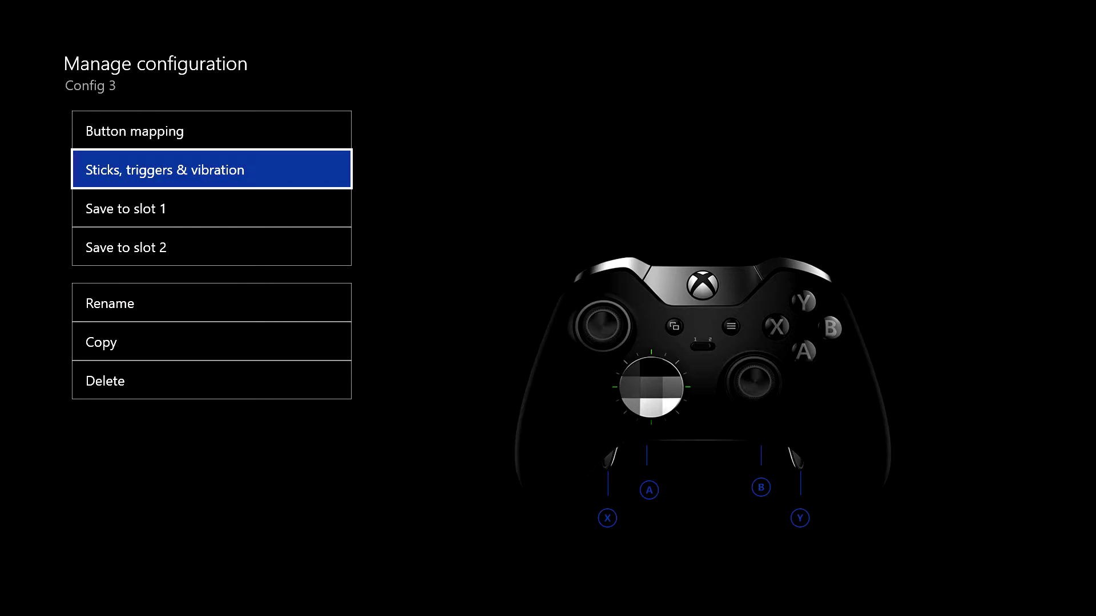
pyautogui.press('Up')
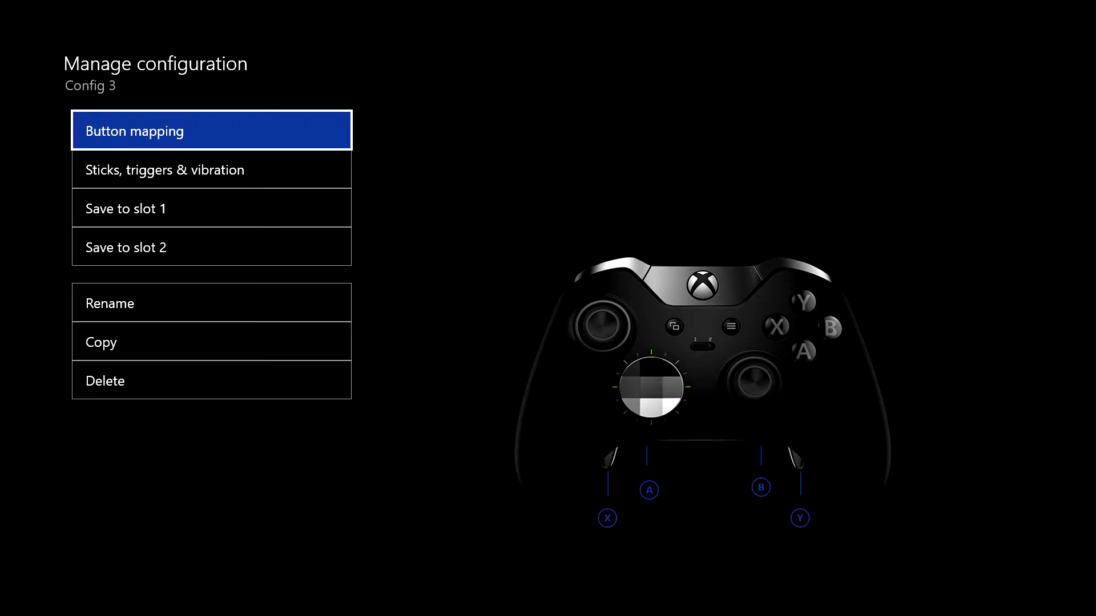
pyautogui.press('Return')
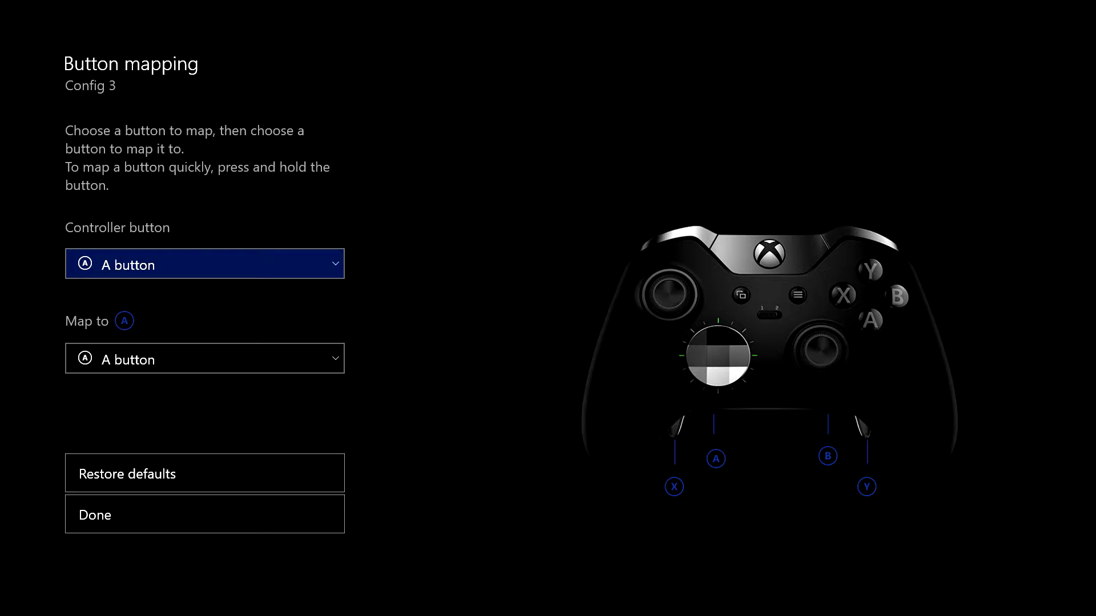
# Step: Scroll the Controller button list past the D-pad and choose Upper left paddle
pyautogui.press('Return')
pyautogui.press('Down')
pyautogui.press('Down')
pyautogui.press('Down')
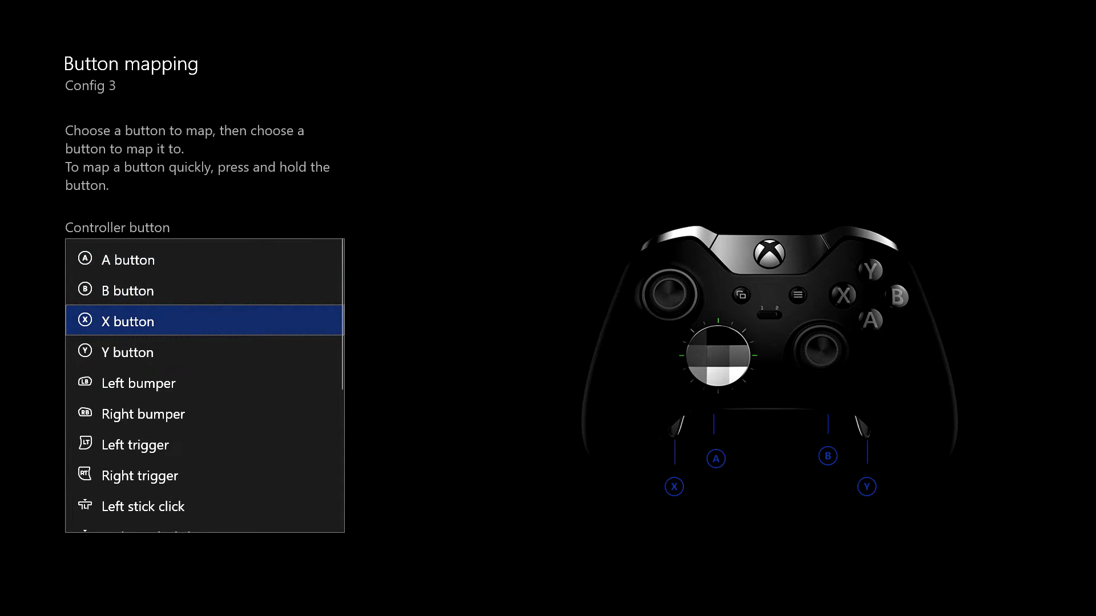
pyautogui.press('Down')
pyautogui.press('Down')
pyautogui.press('Down')
pyautogui.press('Down')
pyautogui.press('Down')
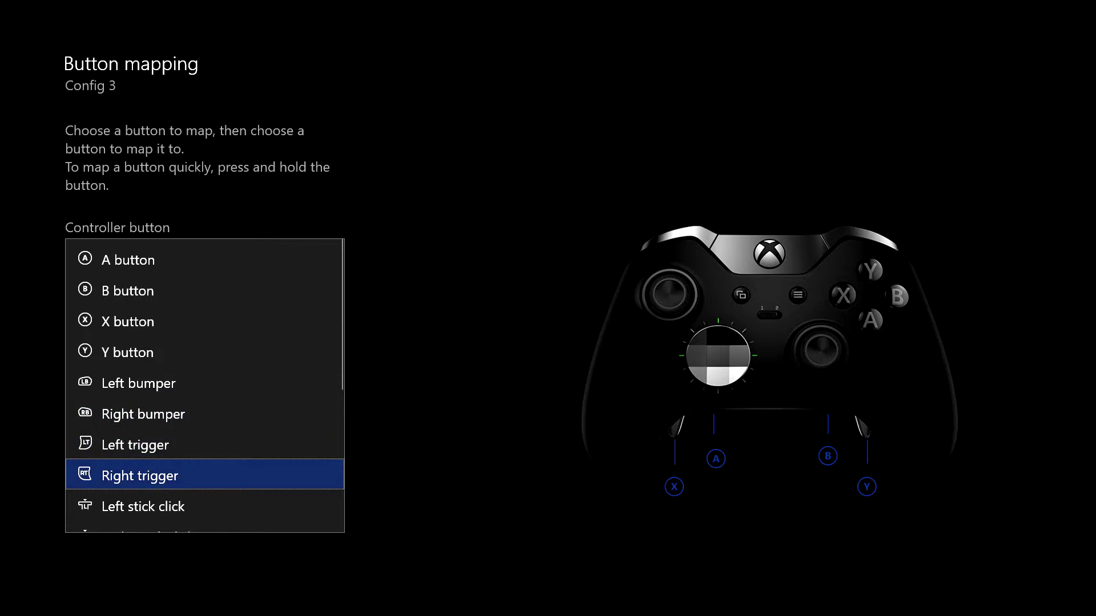
pyautogui.press('Down')
pyautogui.press('Down')
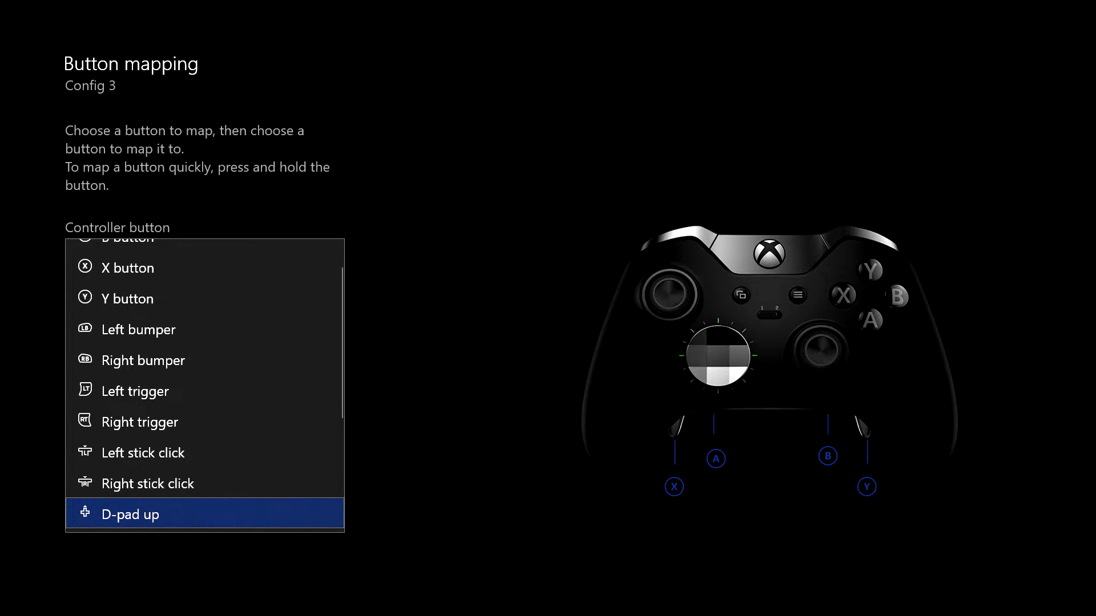
pyautogui.press('Down')
pyautogui.press('Down')
pyautogui.press('Down')
pyautogui.press('Down')
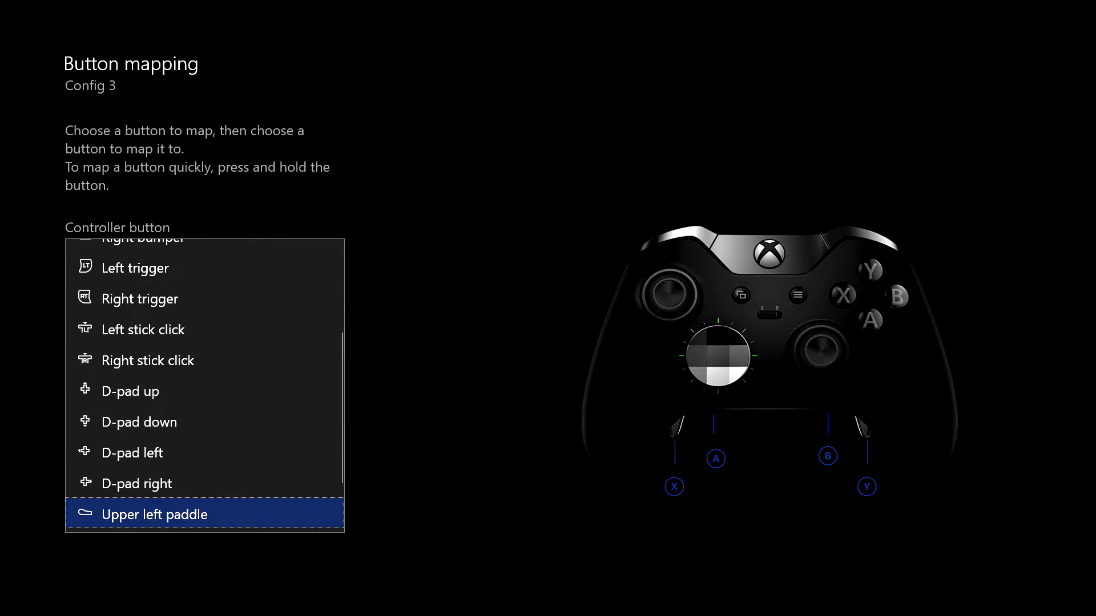
pyautogui.press('Down')
pyautogui.press('Up')
pyautogui.press('Down')
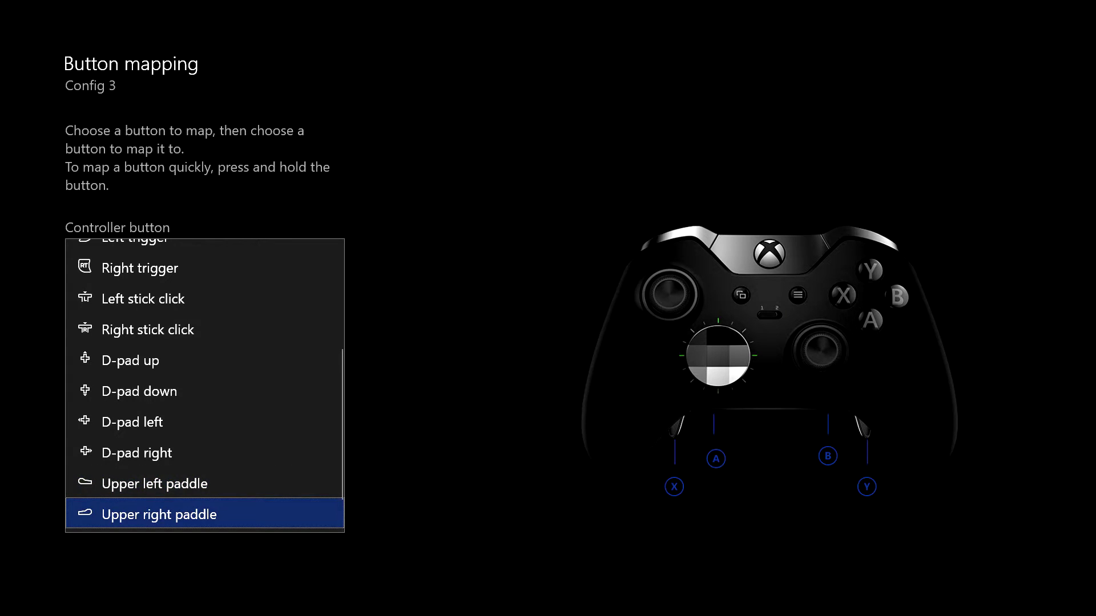
pyautogui.press('Down')
pyautogui.press('Down')
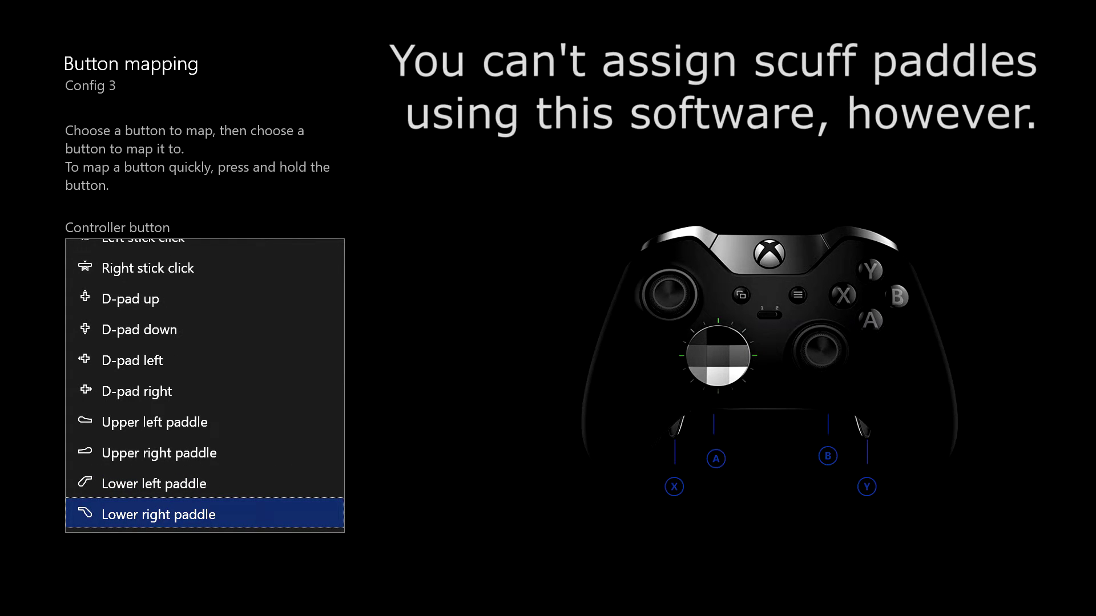
pyautogui.press('Up')
pyautogui.press('Up')
pyautogui.press('Up')
pyautogui.press('Up')
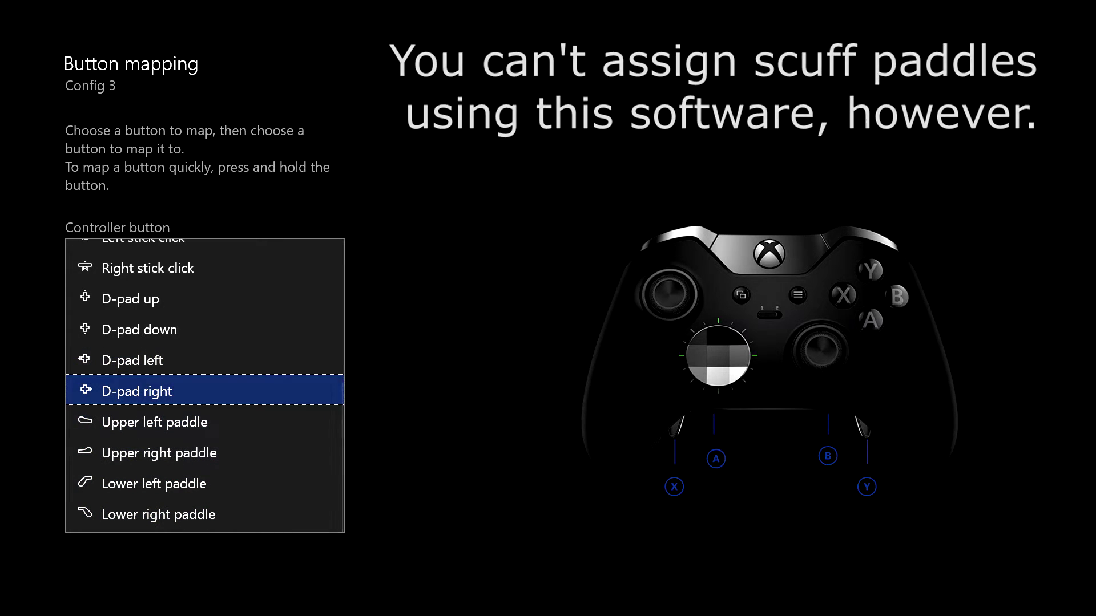
pyautogui.press('Down')
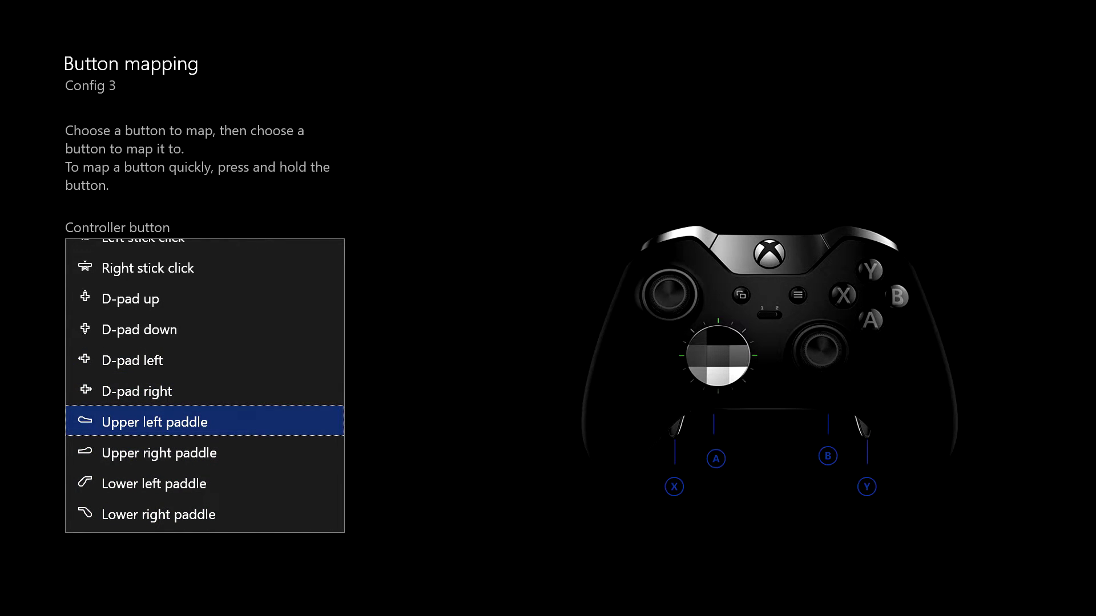
pyautogui.press('Return')
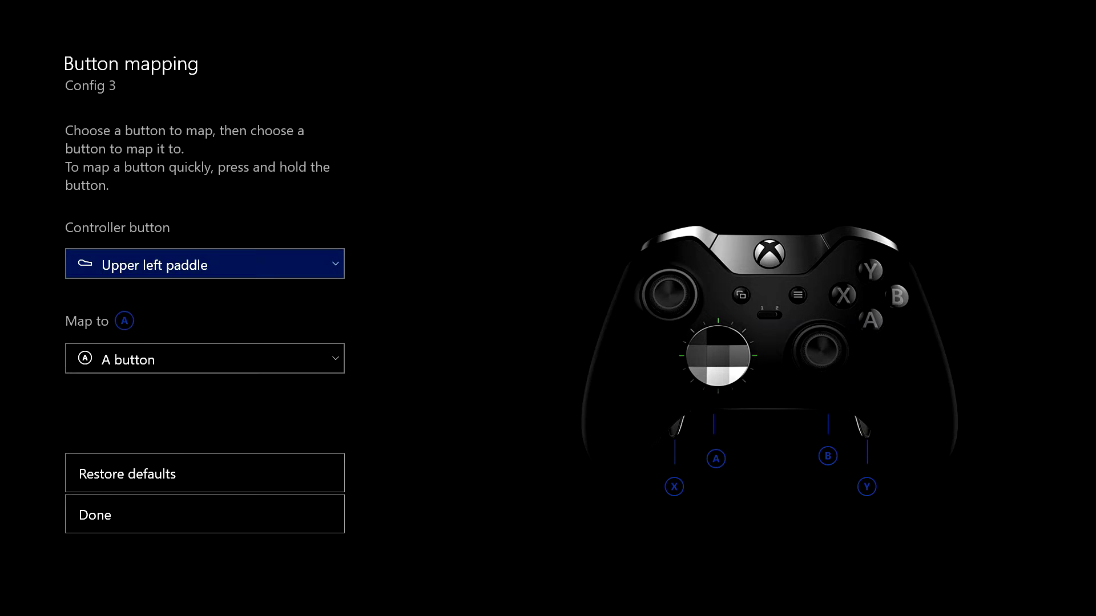
pyautogui.press('Down')
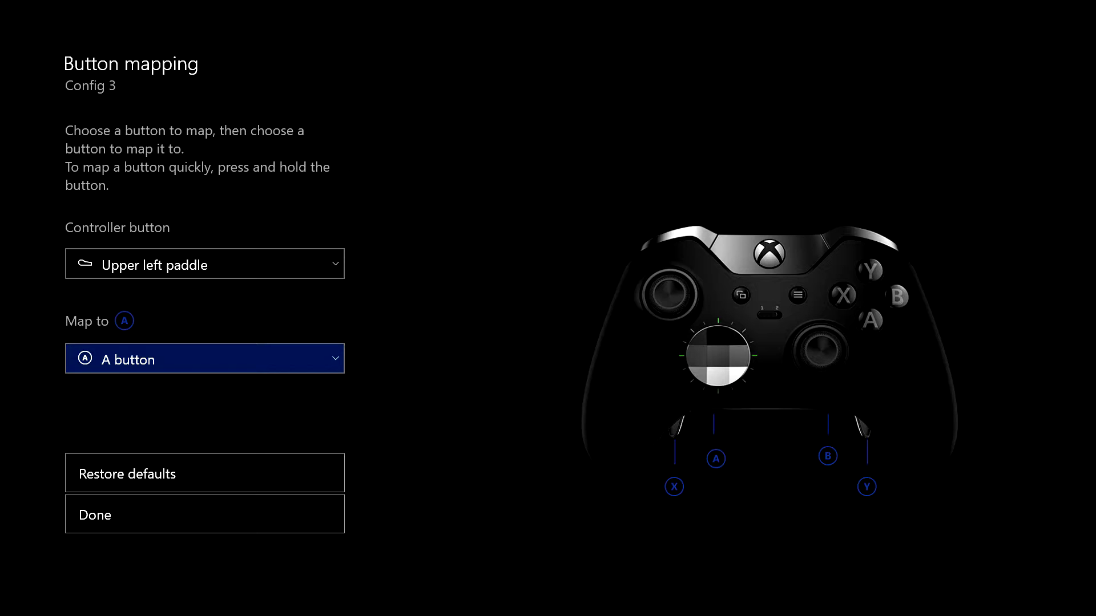
pyautogui.press('Return')
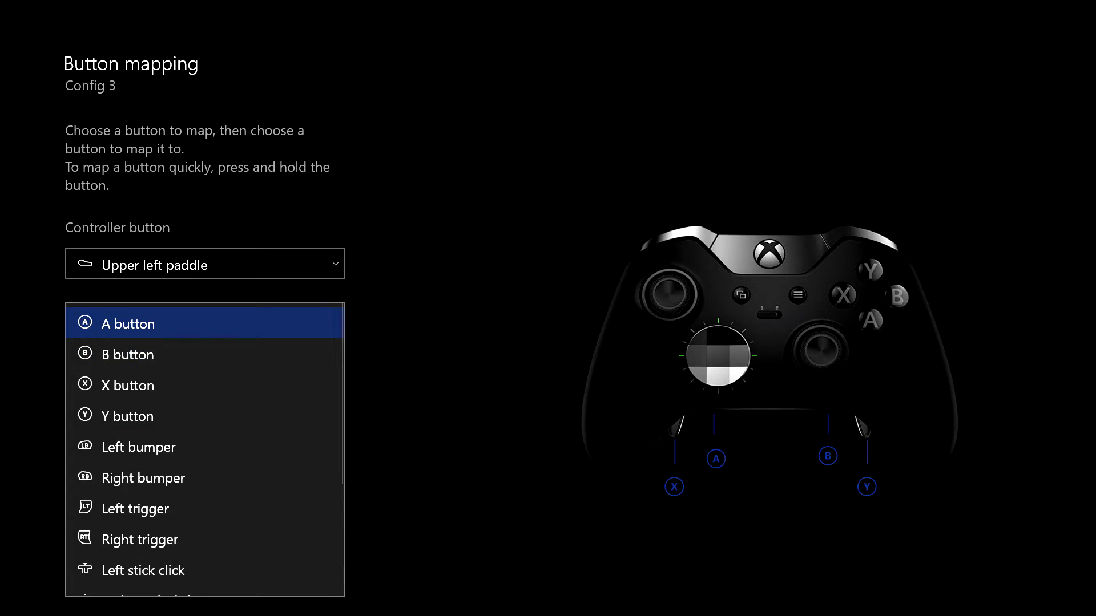
pyautogui.press('Down')
pyautogui.press('Down')
pyautogui.press('Down')
pyautogui.press('Down')
pyautogui.press('Down')
pyautogui.press('Down')
pyautogui.press('Down')
pyautogui.press('Down')
pyautogui.press('Down')
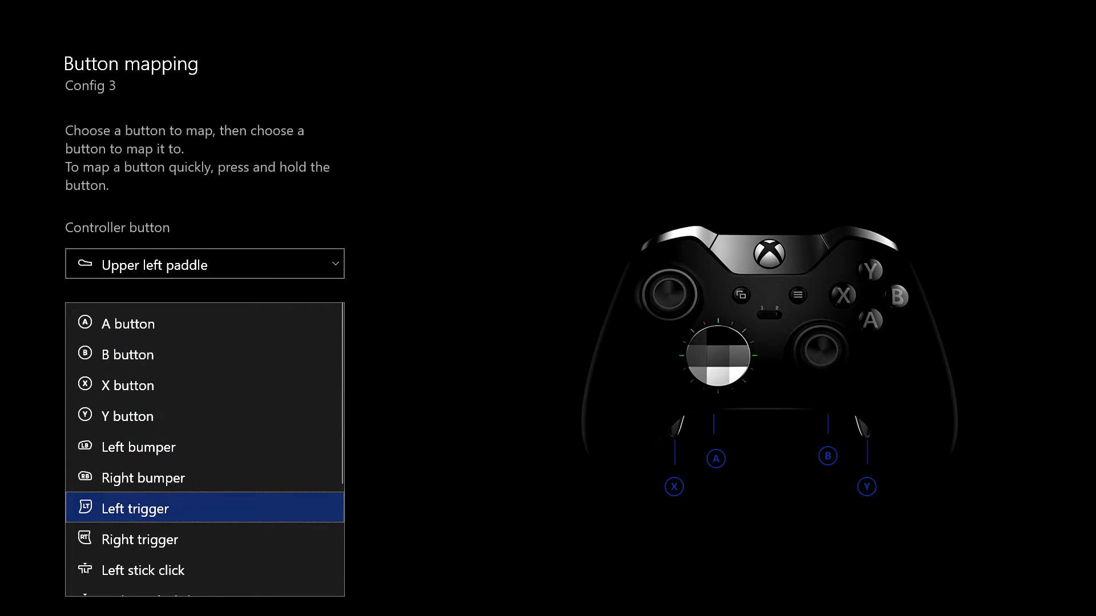
pyautogui.press('Down')
pyautogui.press('Down')
pyautogui.press('Down')
pyautogui.press('Down')
pyautogui.press('Down')
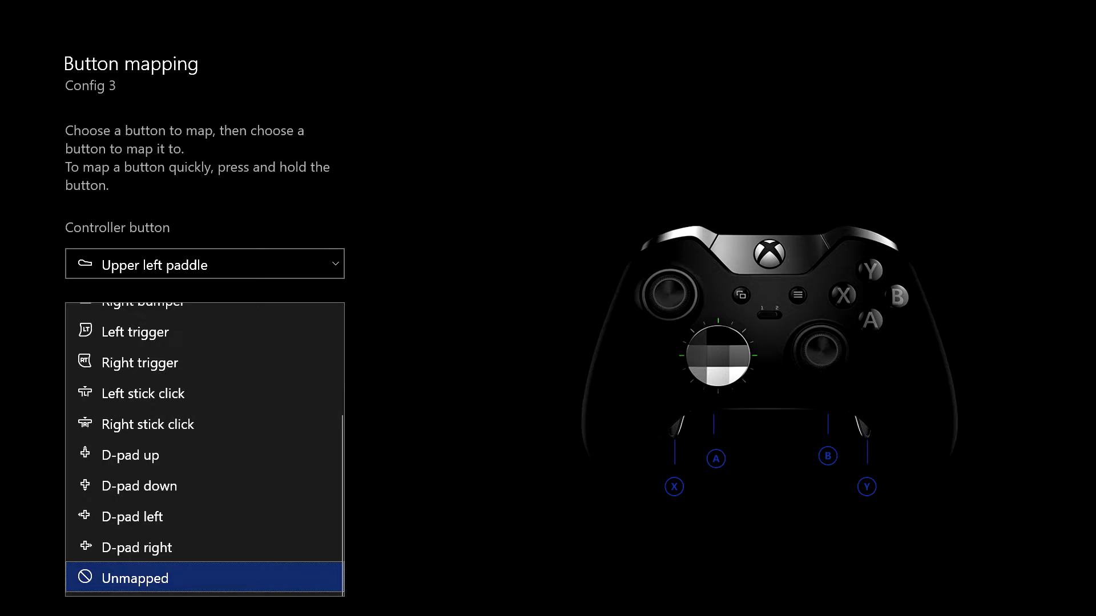
pyautogui.press('Up')
pyautogui.press('Up')
pyautogui.press('Up')
pyautogui.press('Up')
pyautogui.press('Up')
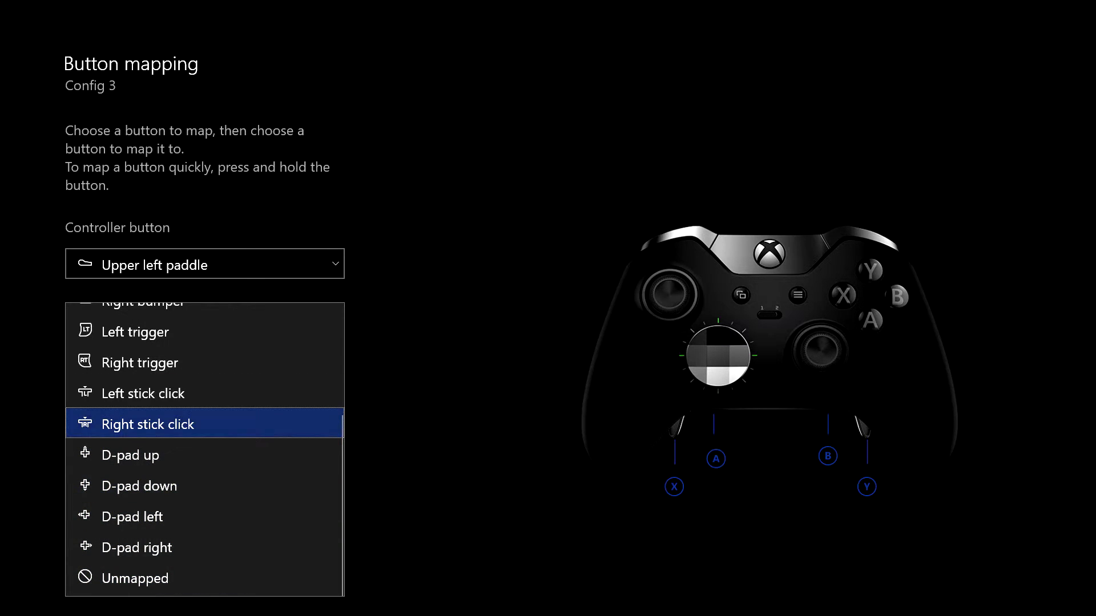
pyautogui.press('Up')
pyautogui.press('Up')
pyautogui.press('Down')
pyautogui.press('Down')
pyautogui.press('Down')
pyautogui.press('Down')
pyautogui.press('Down')
pyautogui.press('Down')
pyautogui.press('Down')
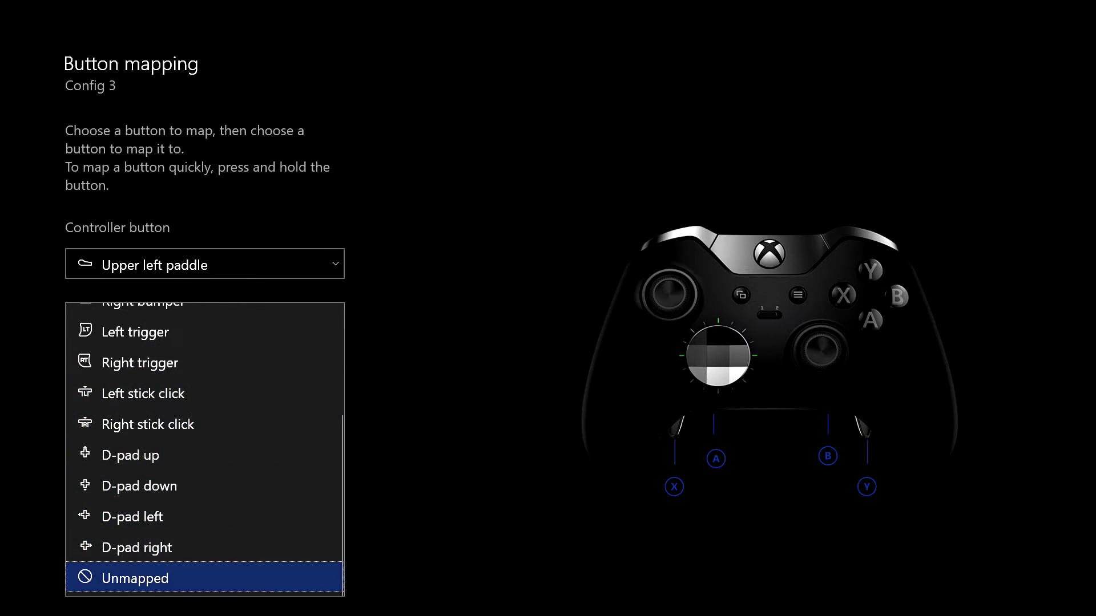
pyautogui.press('Up')
pyautogui.press('Up')
pyautogui.press('Up')
pyautogui.press('Escape')
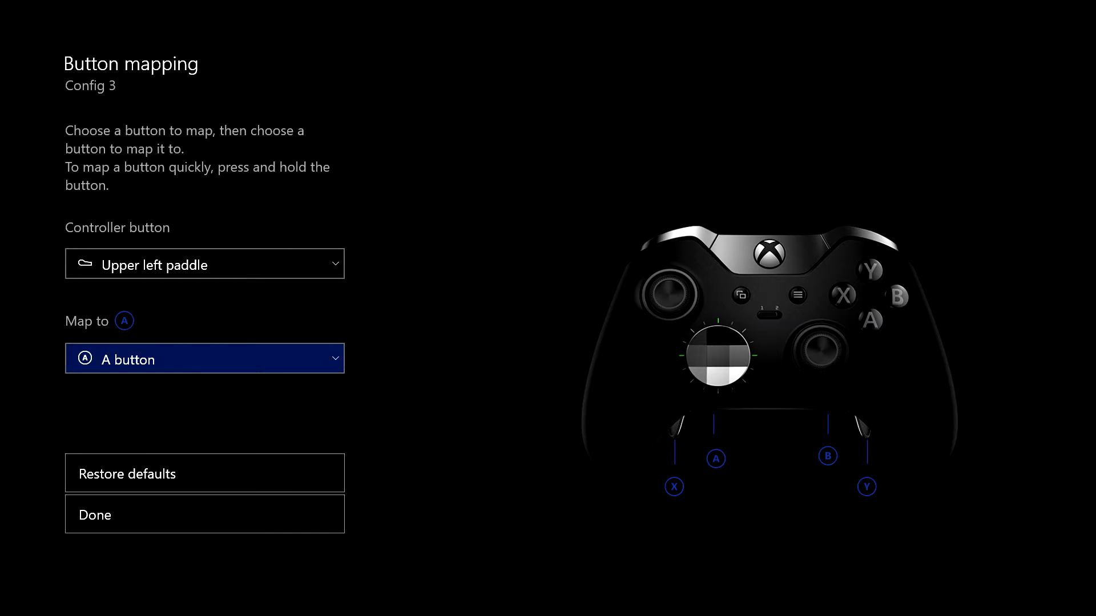
pyautogui.press('Up')
pyautogui.press('Return')
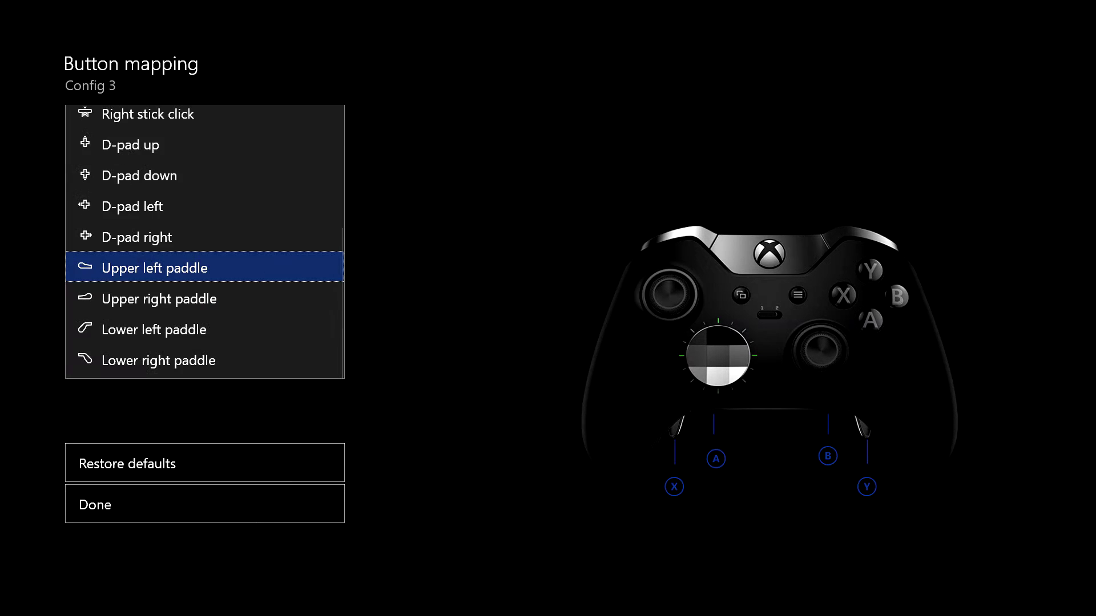
pyautogui.press('Up')
pyautogui.press('Up')
pyautogui.press('Up')
pyautogui.press('Up')
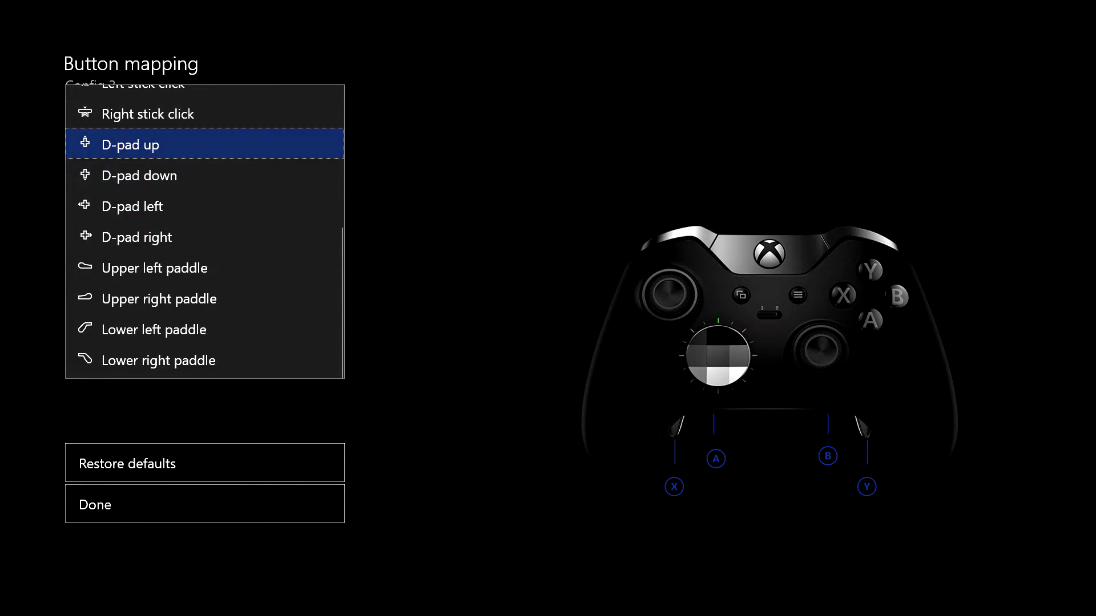
pyautogui.press('Down')
pyautogui.press('Down')
pyautogui.press('Down')
pyautogui.press('Down')
pyautogui.press('Down')
pyautogui.press('Down')
pyautogui.press('Down')
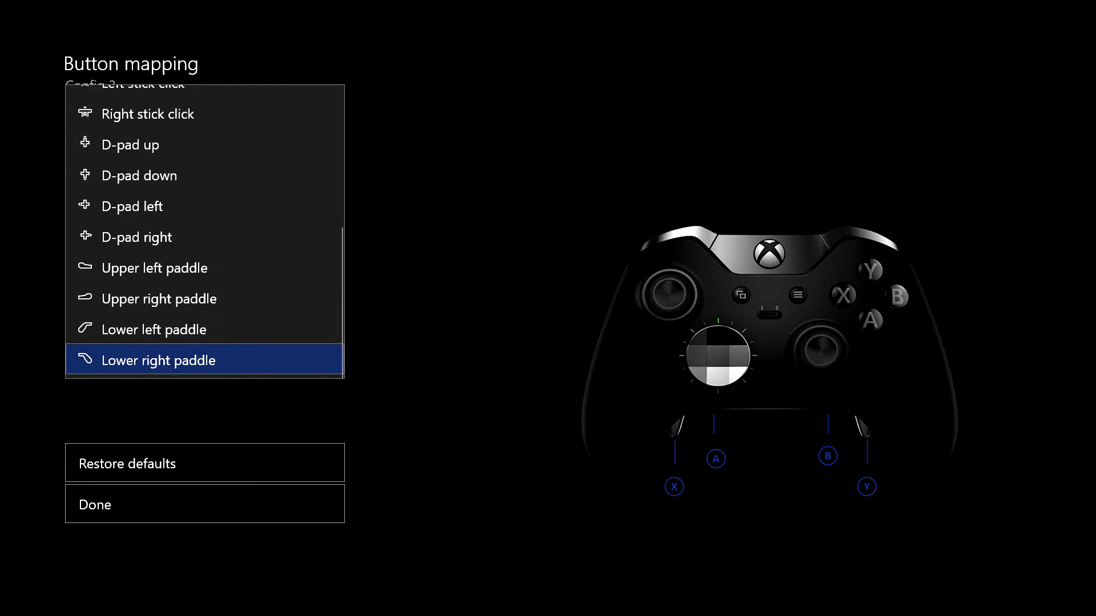
pyautogui.press('Escape')
pyautogui.press('Down')
pyautogui.press('Down')
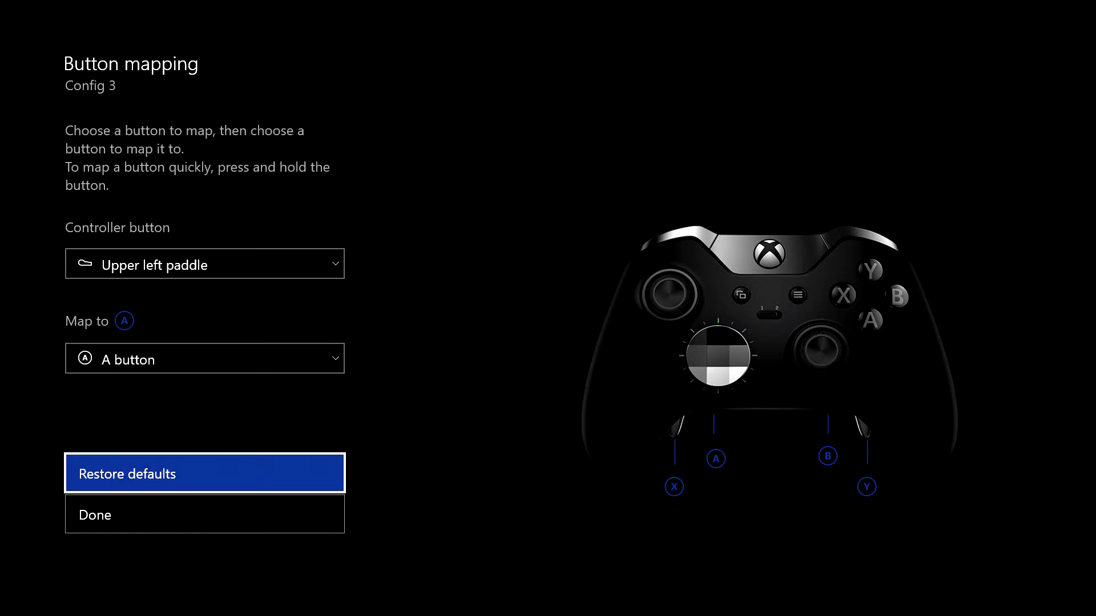
pyautogui.press('Down')
pyautogui.press('Up')
pyautogui.press('Up')
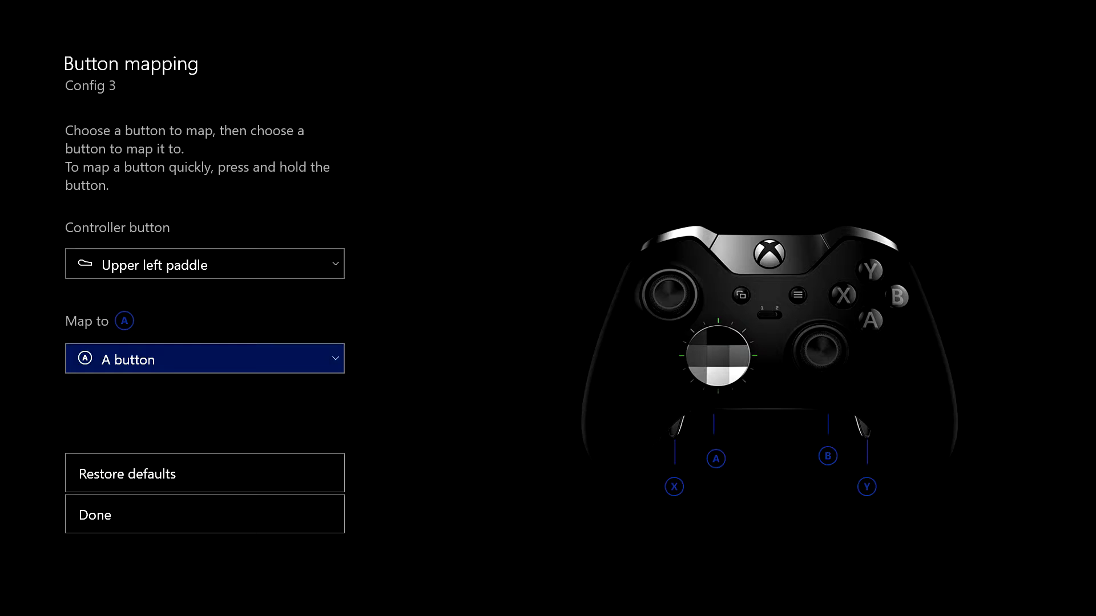
pyautogui.press('Up')
pyautogui.press('Down')
pyautogui.press('Down')
pyautogui.press('Down')
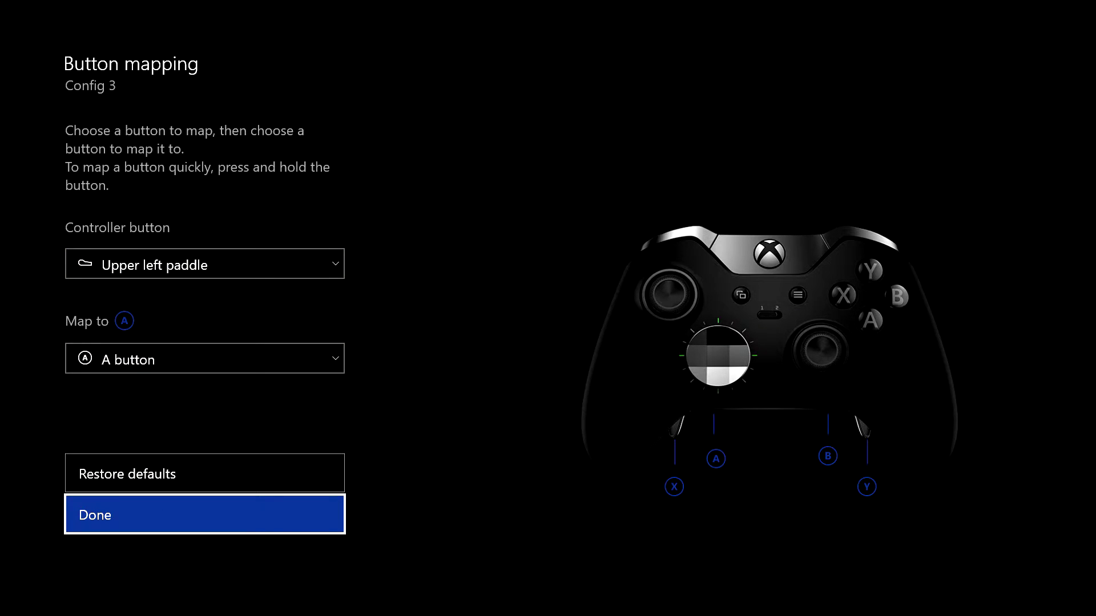
pyautogui.press('Return')
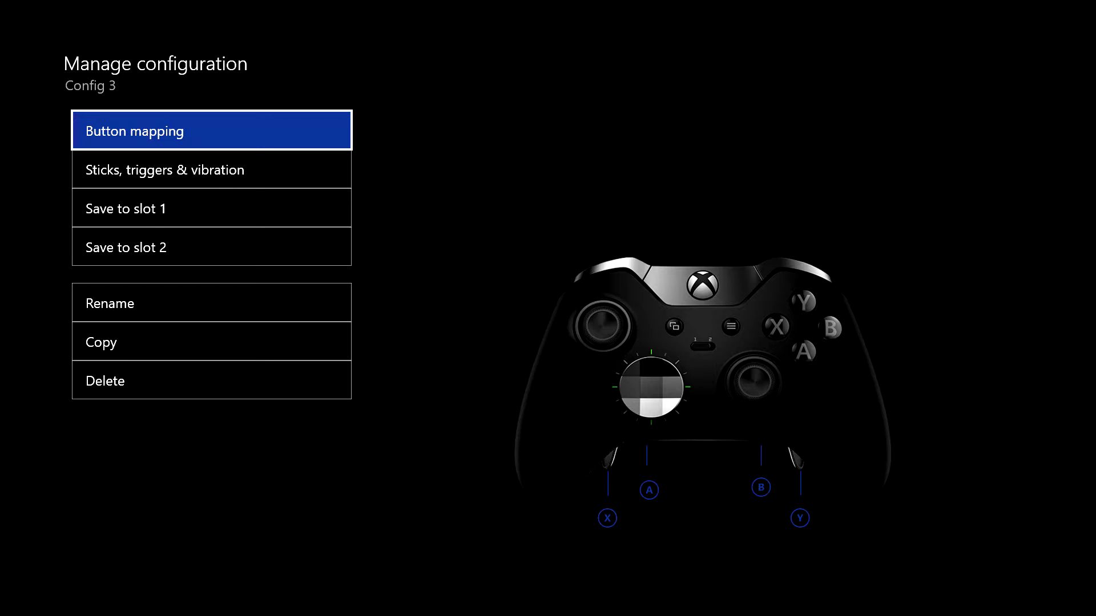
# Step: Move to Sticks, triggers & vibration in Config 3's Manage configuration page
pyautogui.press('Down')
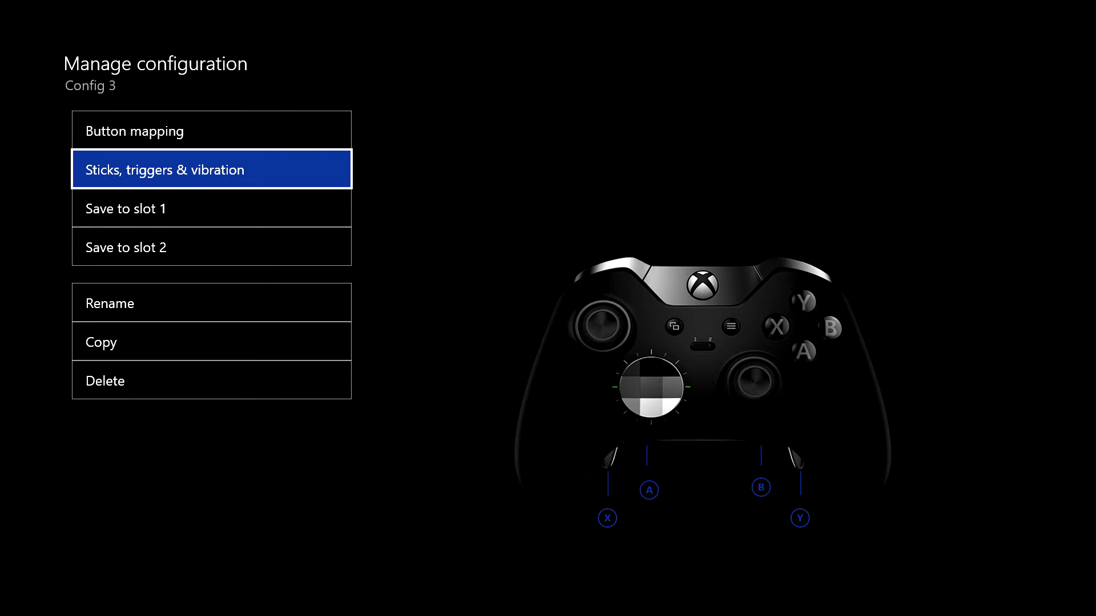
# Step: Open the left stick curves and try the Delay and Aggressive curves
pyautogui.press('Return')
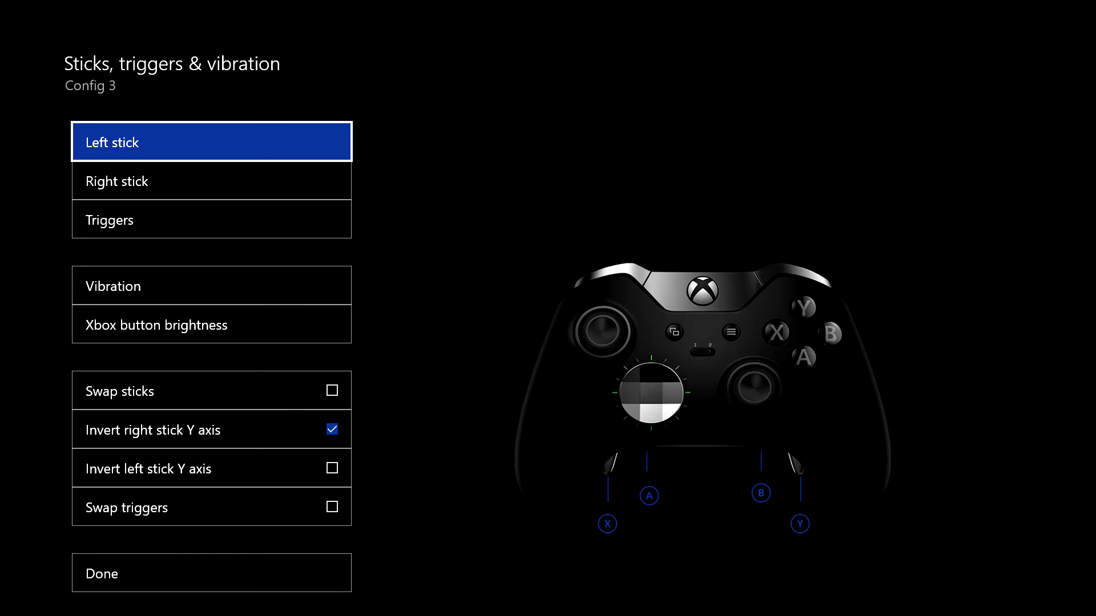
pyautogui.press('Return')
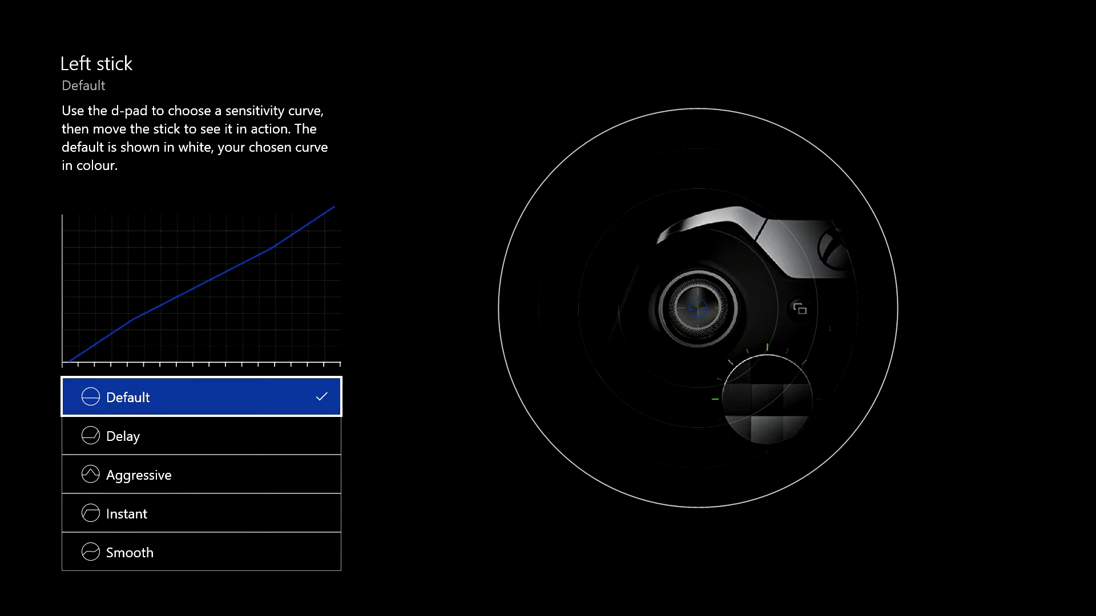
pyautogui.press('Down')
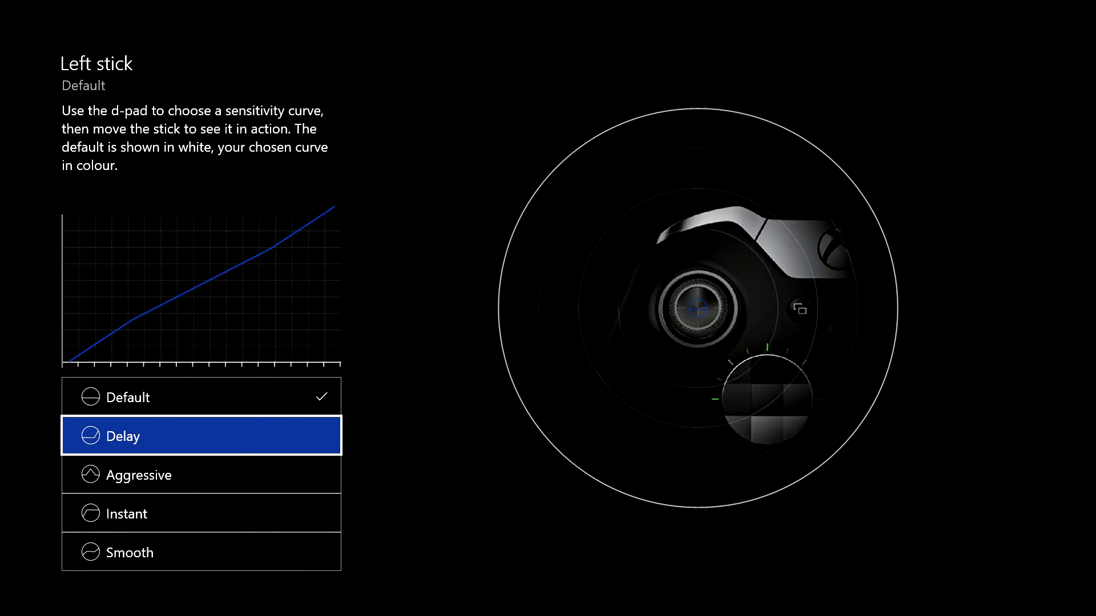
pyautogui.press('Return')
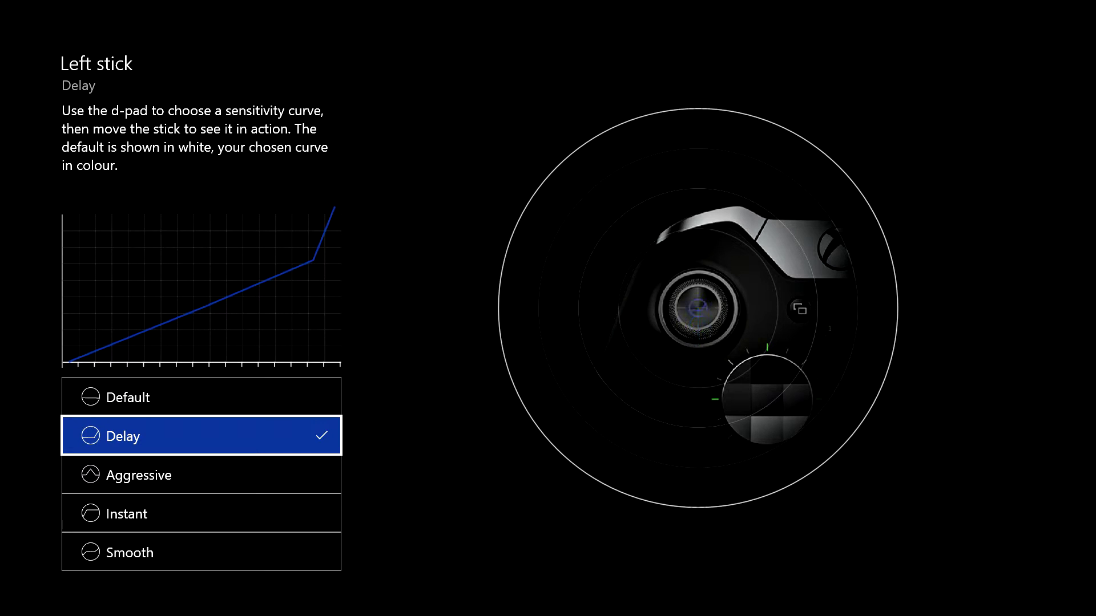
pyautogui.press('Down')
pyautogui.press('Return')
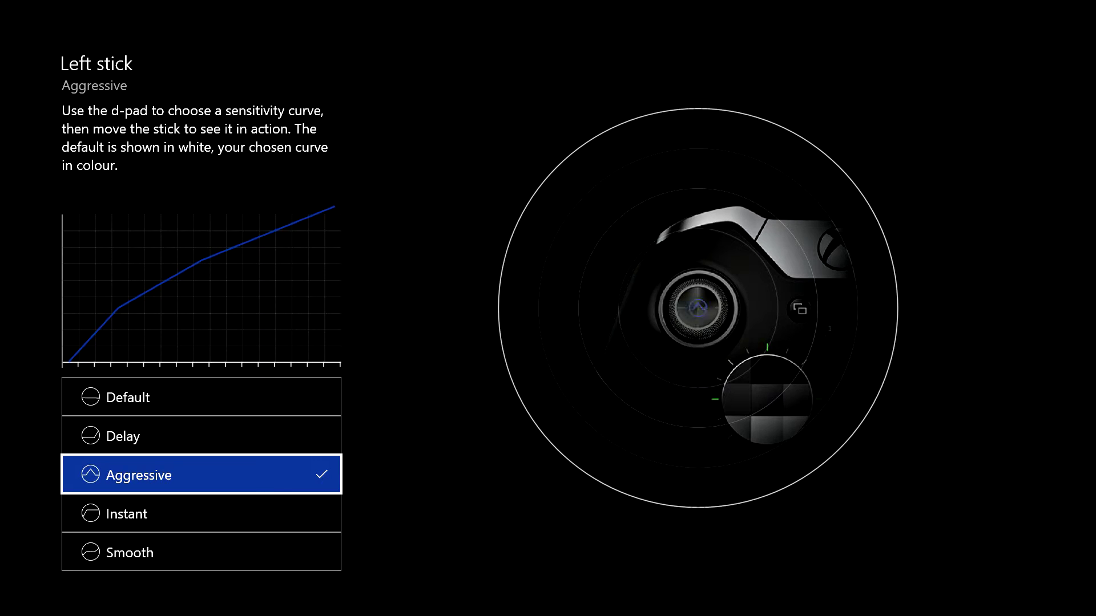
# Step: Try the Instant and Smooth curves, then restore Default and leave the left stick settings
pyautogui.press('Down')
pyautogui.press('Return')
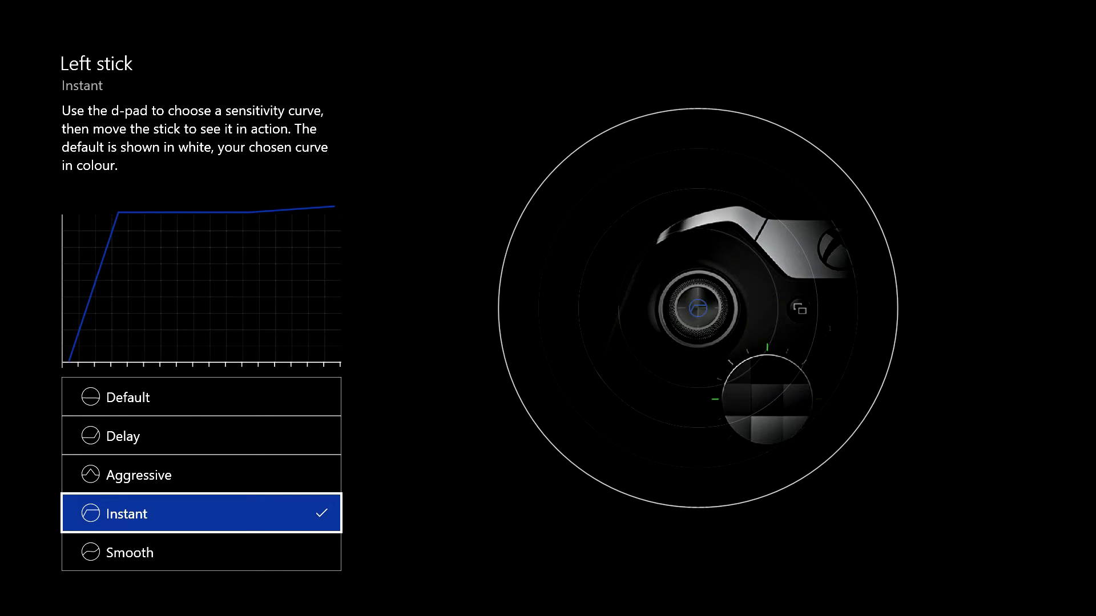
pyautogui.press('Down')
pyautogui.press('Return')
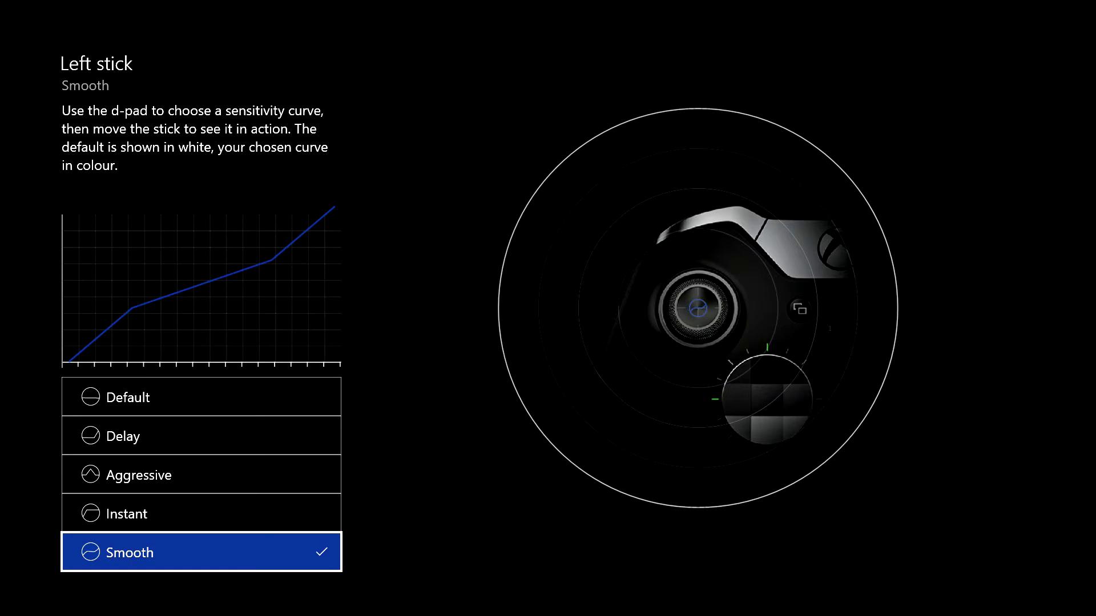
pyautogui.press('Up')
pyautogui.press('Up')
pyautogui.press('Up')
pyautogui.press('Up')
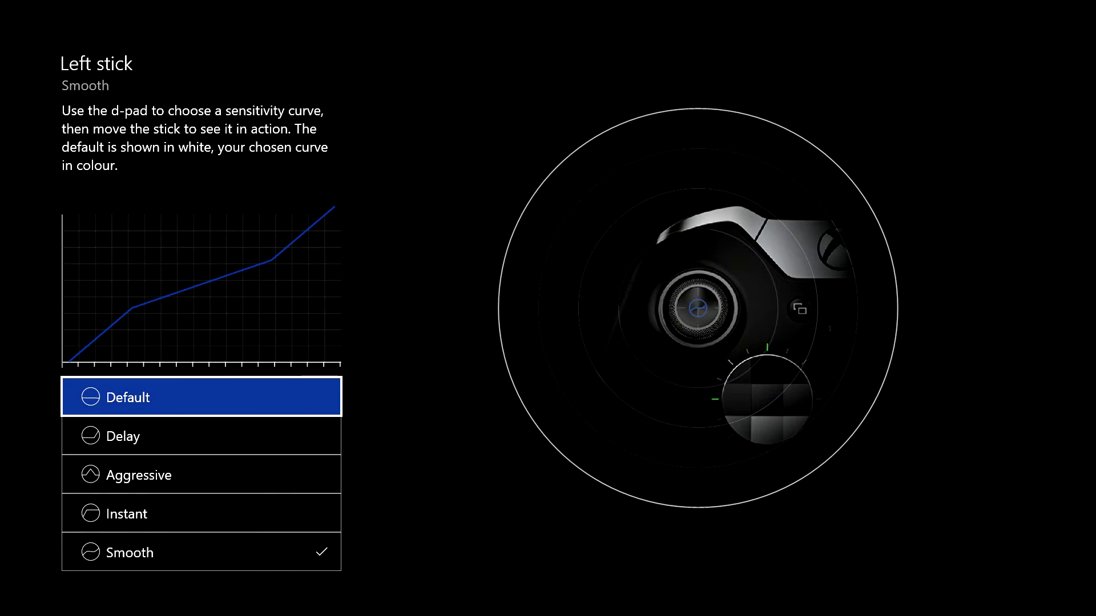
pyautogui.press('Return')
pyautogui.press('Escape')
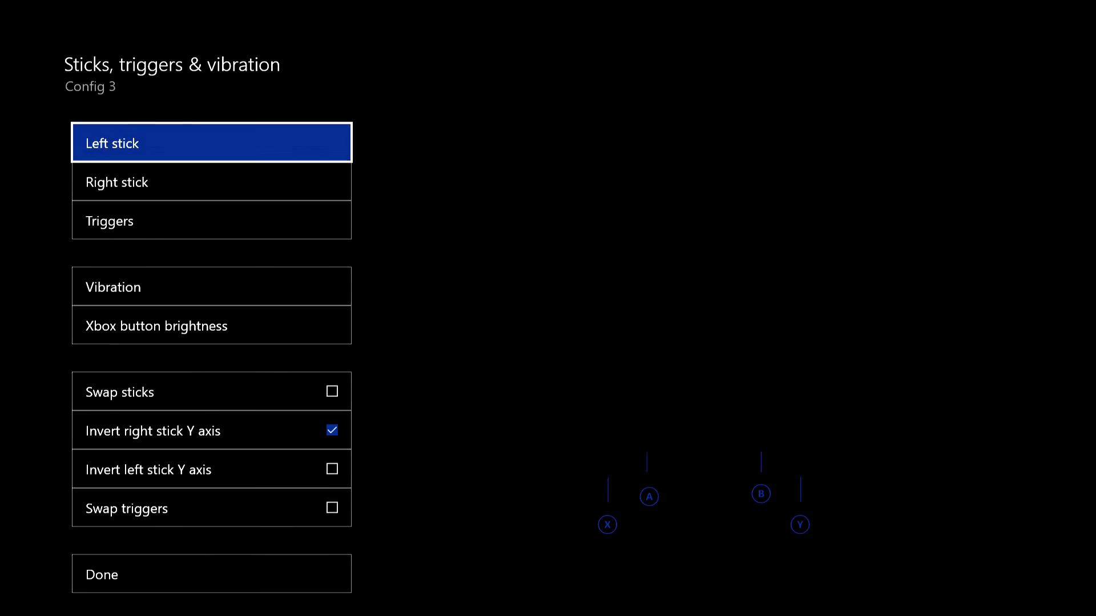
# Step: Check the right stick curves and the 0–100 trigger dead zones, then step down the list
pyautogui.press('Down')
pyautogui.press('Return')
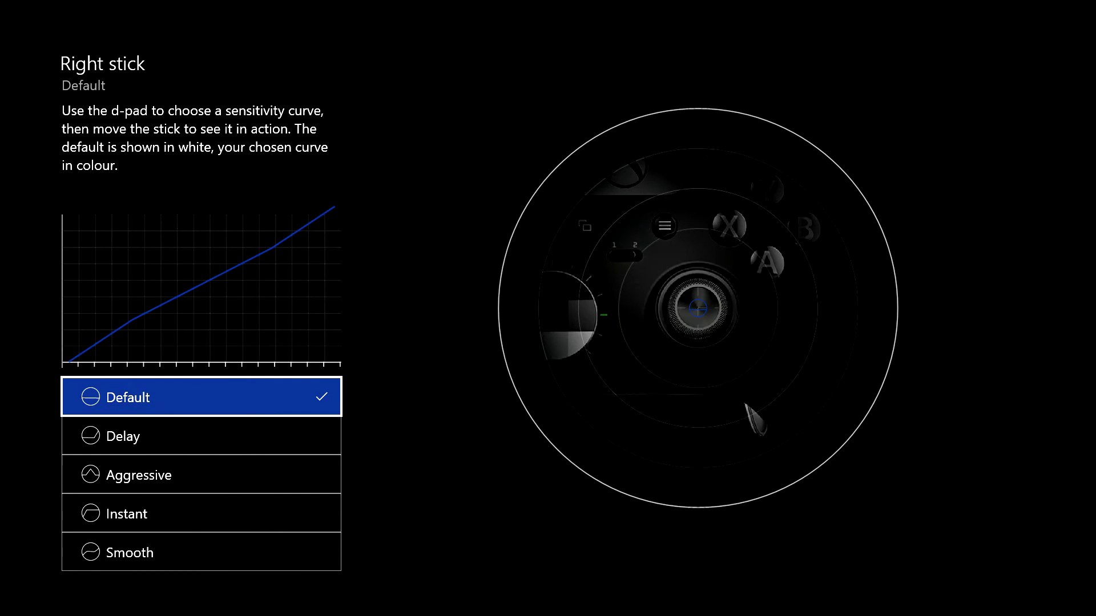
pyautogui.press('Escape')
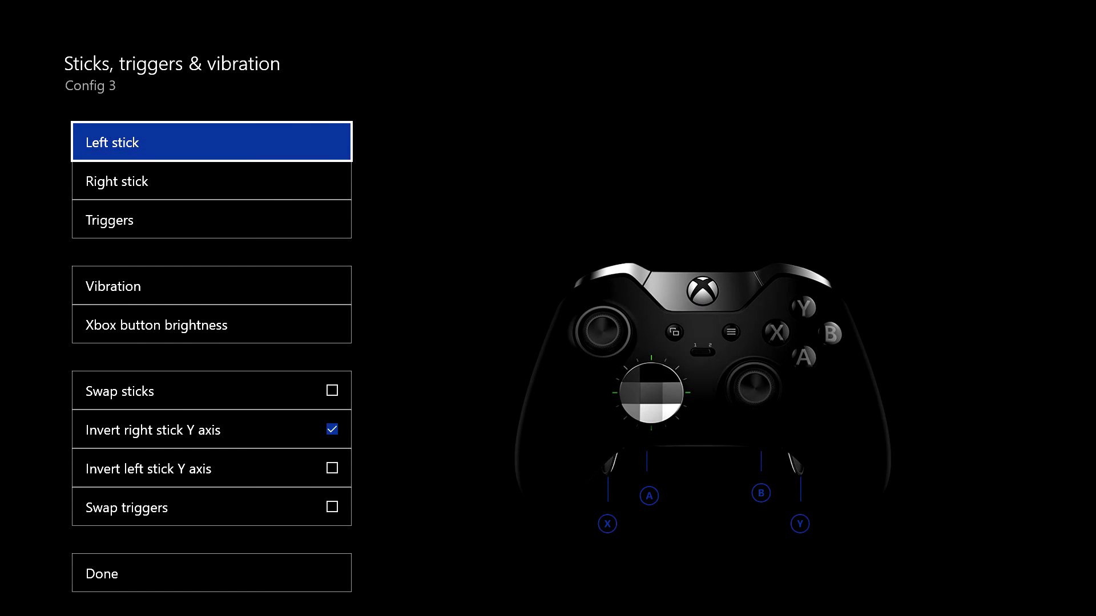
pyautogui.press('Down')
pyautogui.press('Down')
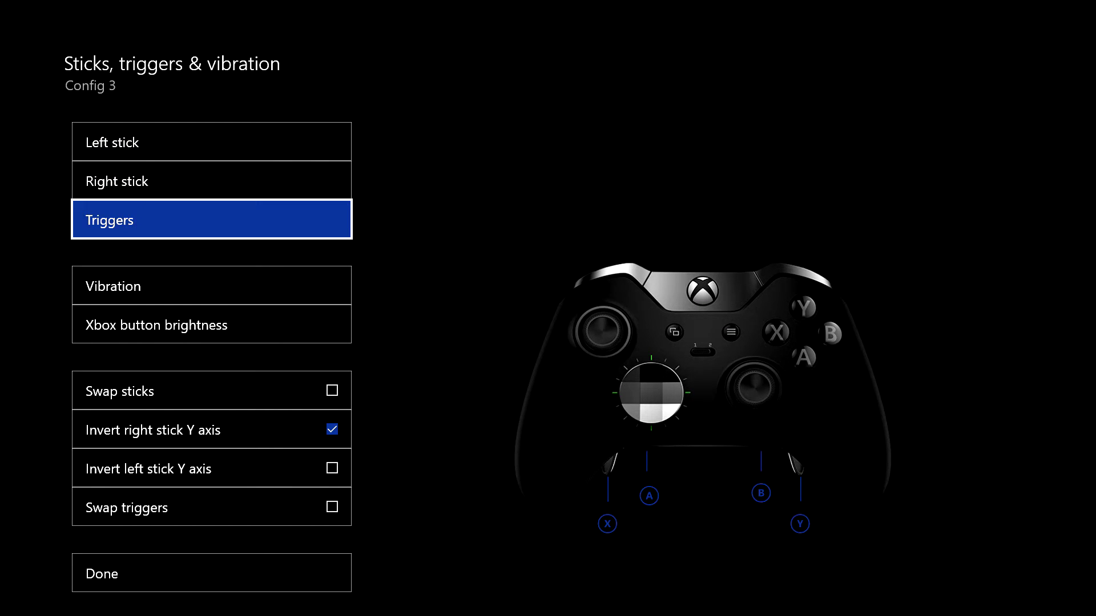
pyautogui.press('Return')
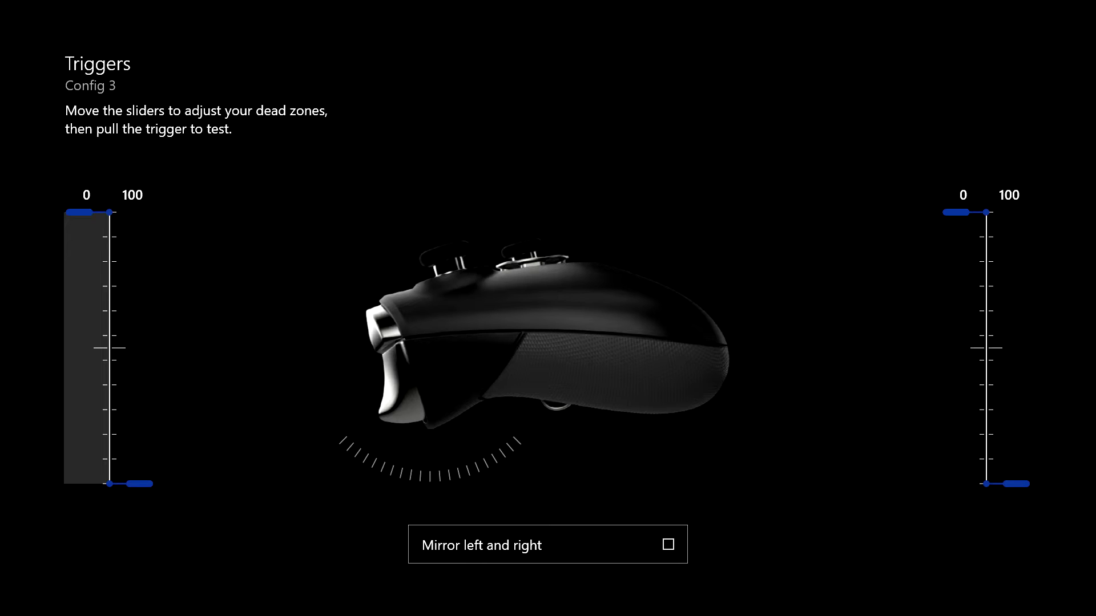
pyautogui.press('Escape')
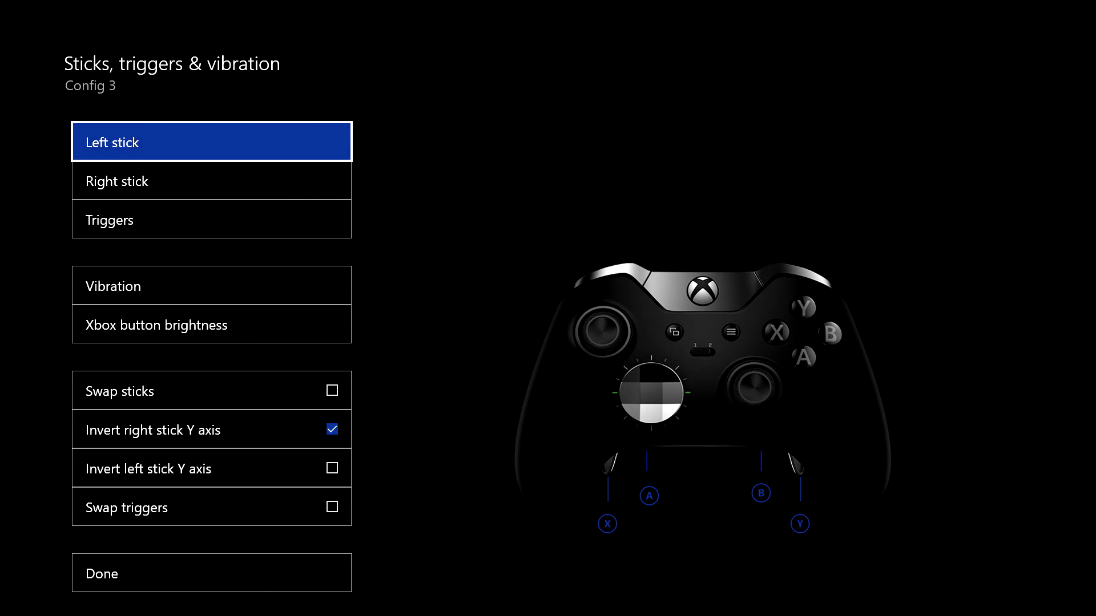
pyautogui.press('Down')
pyautogui.press('Down')
pyautogui.press('Down')
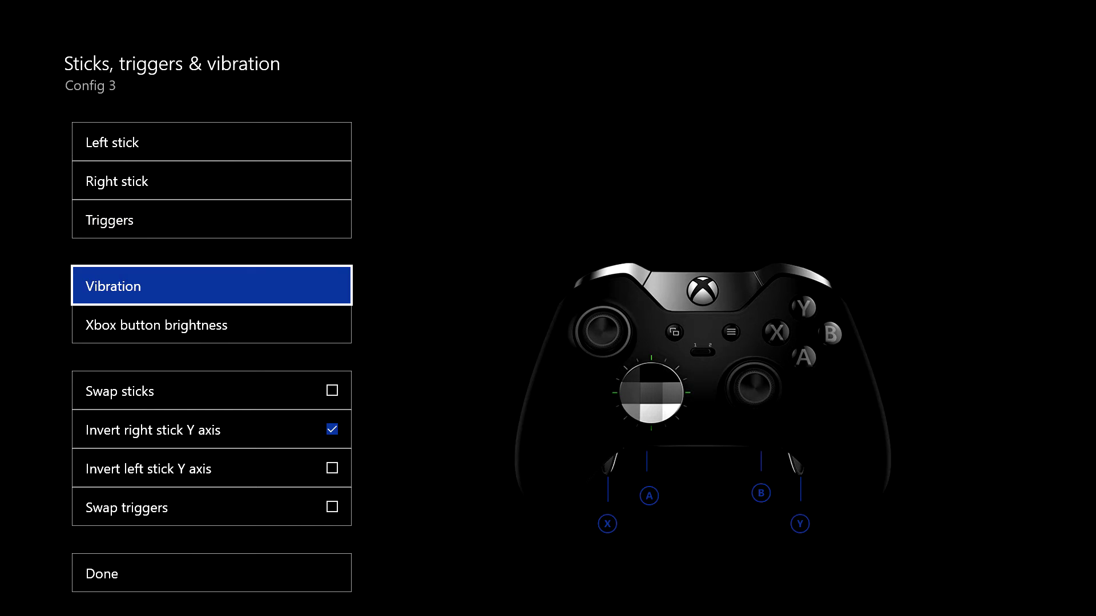
pyautogui.press('Return')
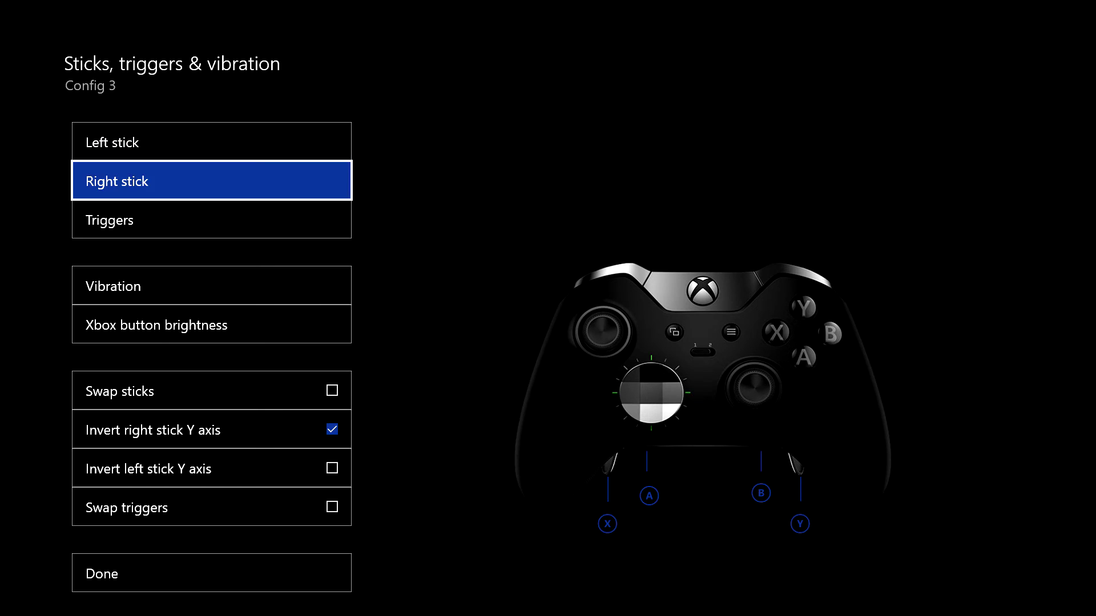
pyautogui.press('Down')
# Step: Push the Xbox button brightness slider to full and go back to the settings list
pyautogui.press('Down')
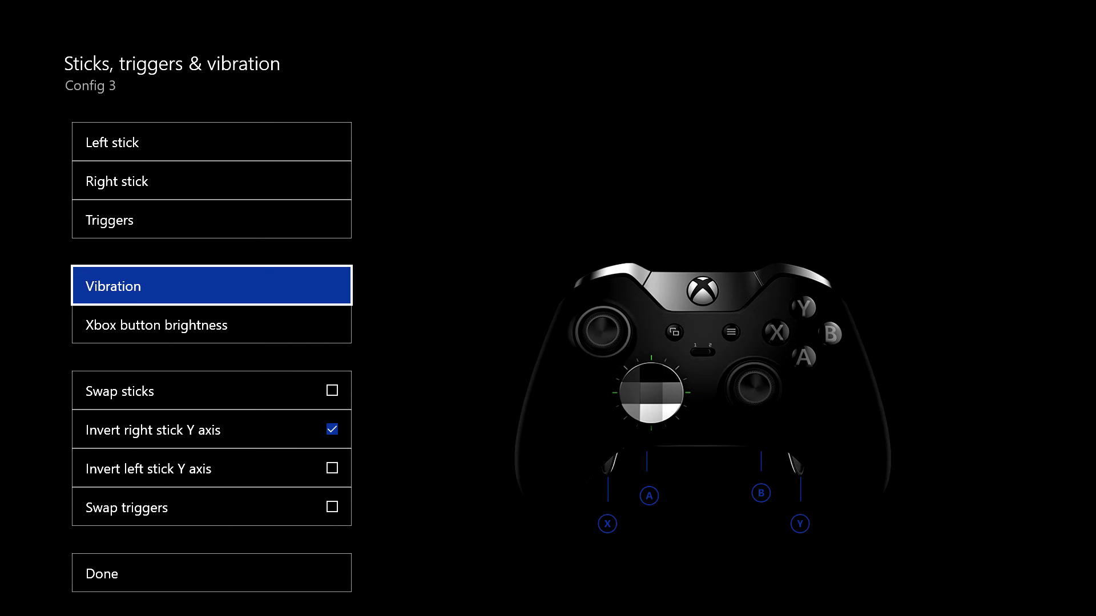
pyautogui.press('Down')
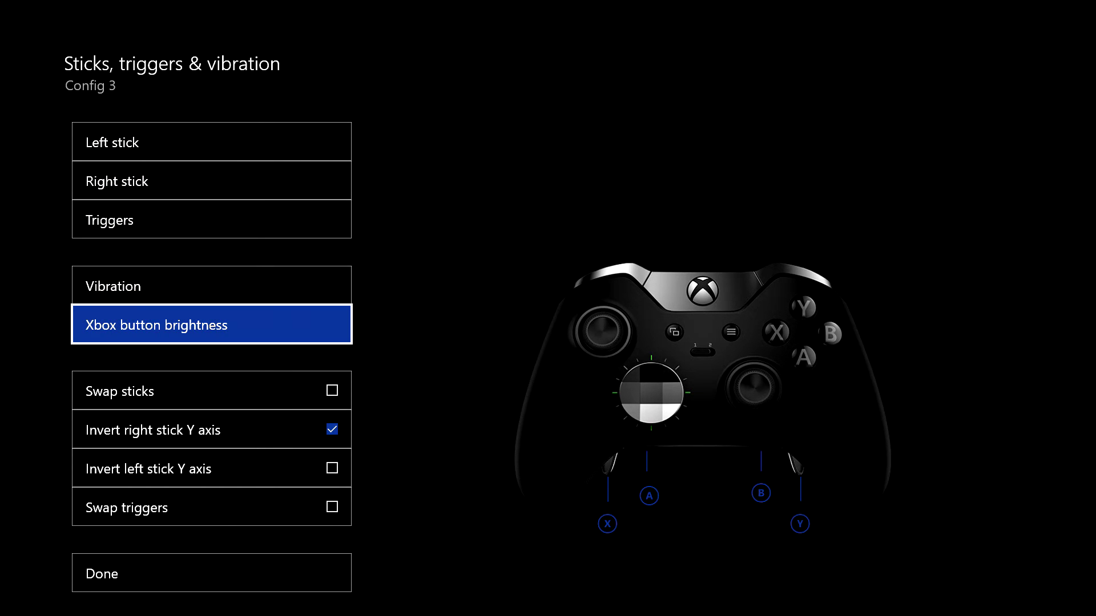
pyautogui.press('Return')
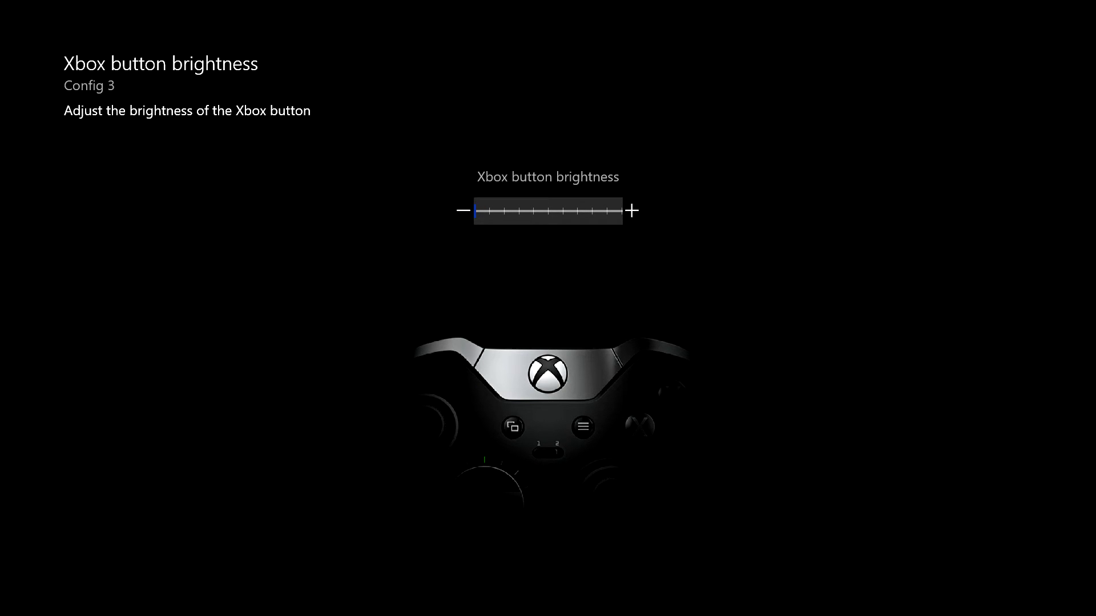
pyautogui.press('Right')
pyautogui.press('Right')
pyautogui.press('Right')
pyautogui.press('Right')
pyautogui.press('Right')
pyautogui.press('Right')
pyautogui.press('Right')
pyautogui.press('Right')
pyautogui.press('Right')
pyautogui.press('Right')
pyautogui.press('Left')
pyautogui.press('Left')
pyautogui.press('Left')
pyautogui.press('Left')
pyautogui.press('Left')
pyautogui.press('Left')
pyautogui.press('Left')
pyautogui.press('Left')
pyautogui.press('Left')
pyautogui.press('Left')
pyautogui.press('Left')
pyautogui.press('Right')
pyautogui.press('Right')
pyautogui.press('Right')
pyautogui.press('Right')
pyautogui.press('Right')
pyautogui.press('Right')
pyautogui.press('Right')
pyautogui.press('Right')
pyautogui.press('Right')
pyautogui.press('Right')
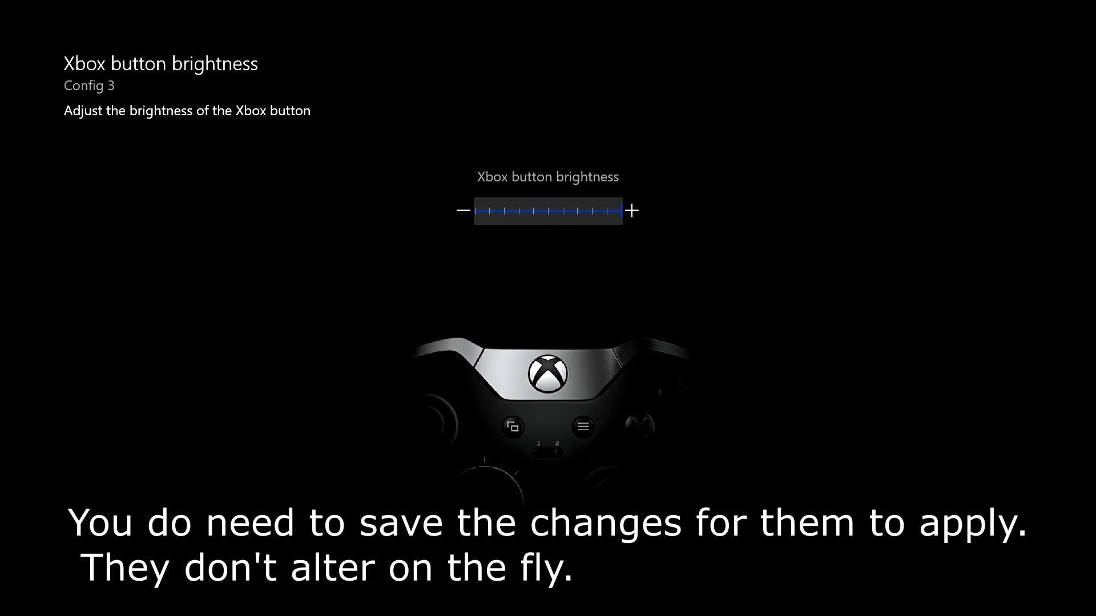
pyautogui.press('Left')
pyautogui.press('Left')
pyautogui.press('Right')
pyautogui.press('Right')
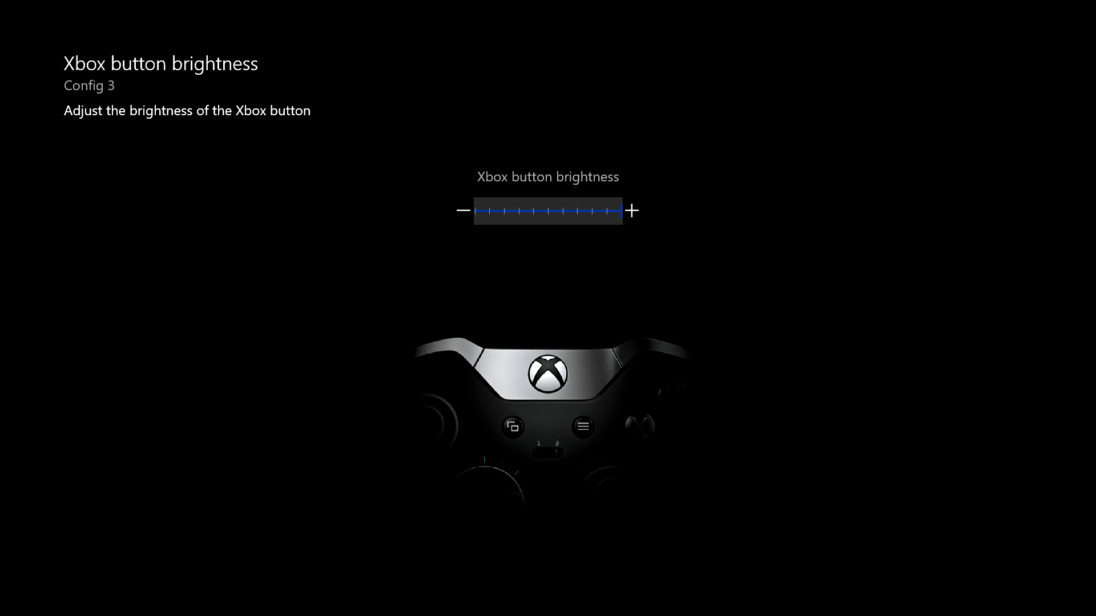
pyautogui.press('Escape')
pyautogui.press('Down')
pyautogui.press('Down')
pyautogui.press('Down')
pyautogui.press('Down')
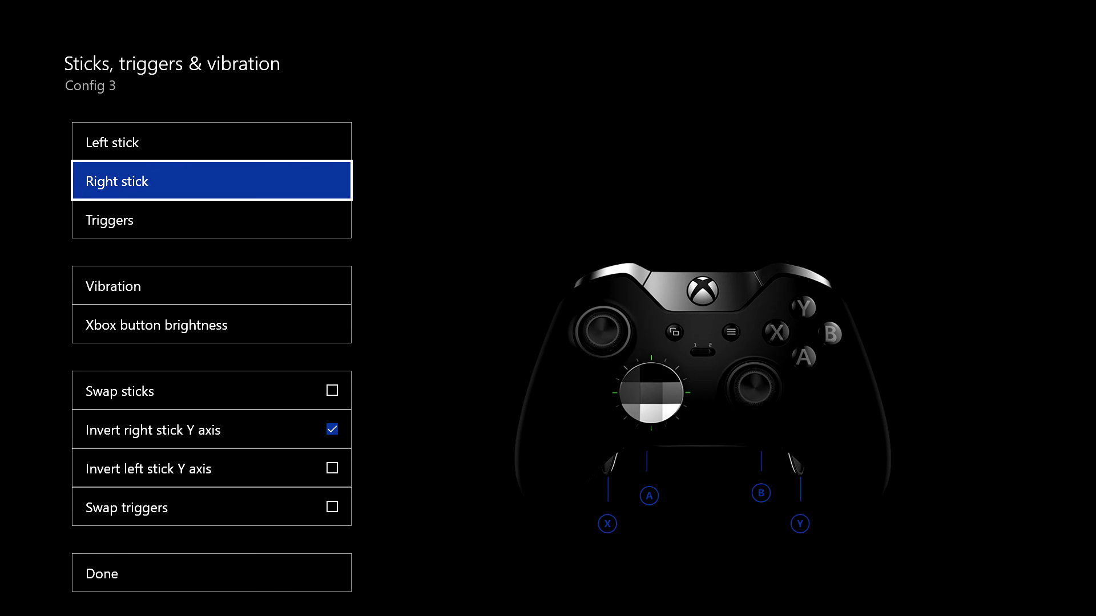
pyautogui.press('Down')
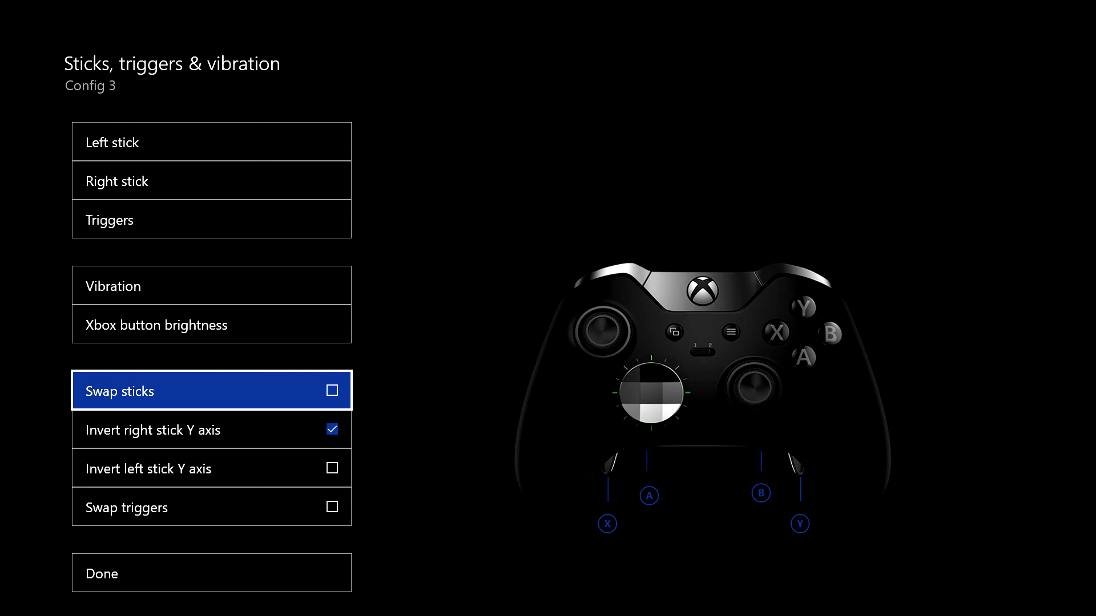
pyautogui.press('Down')
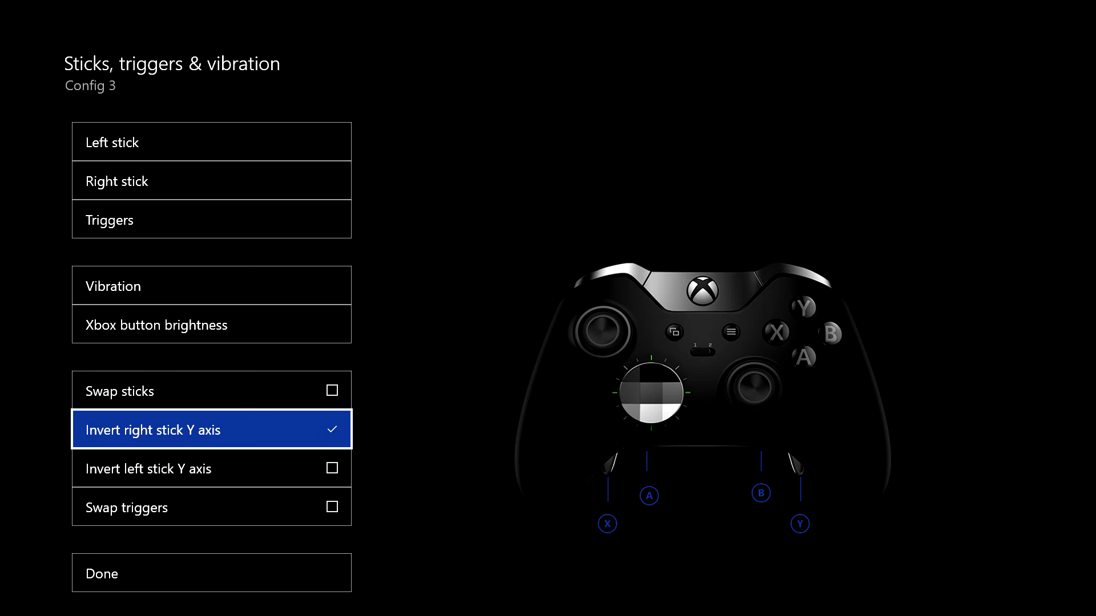
pyautogui.press('Down')
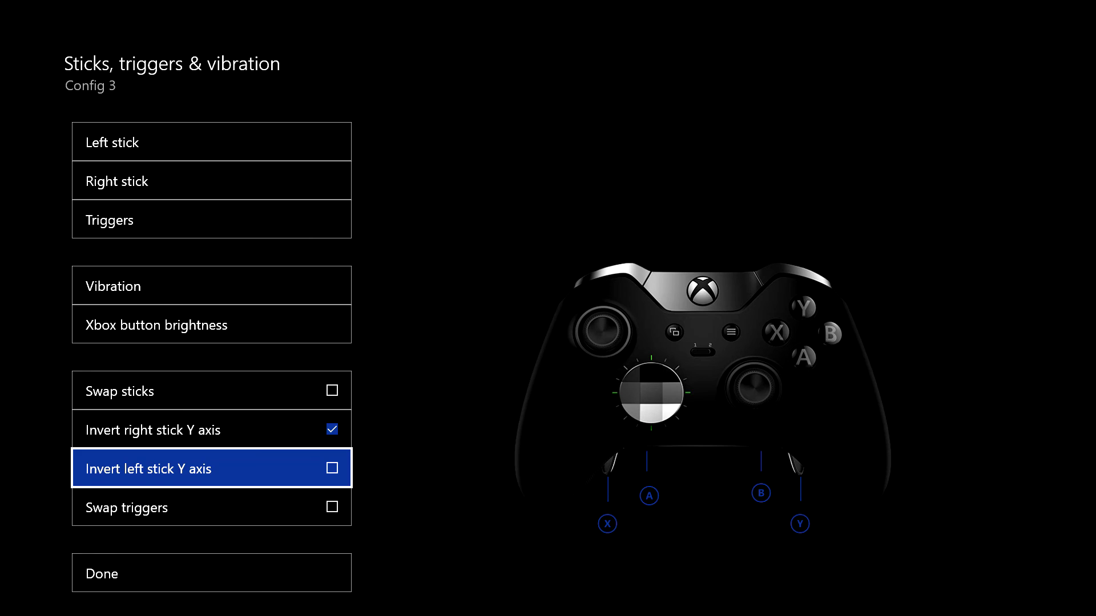
pyautogui.press('Down')
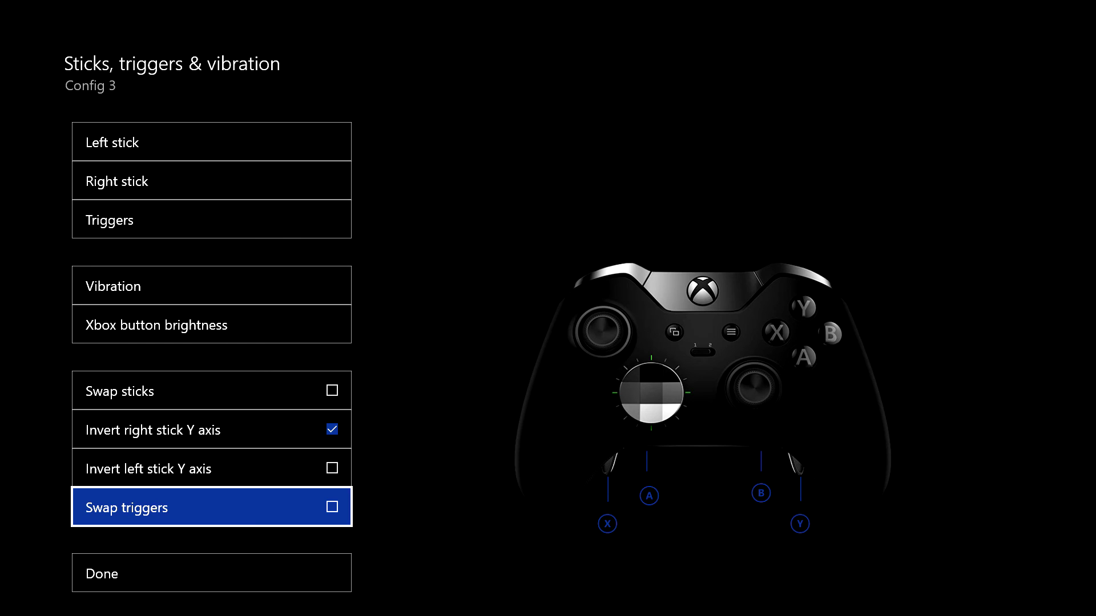
pyautogui.press('Up')
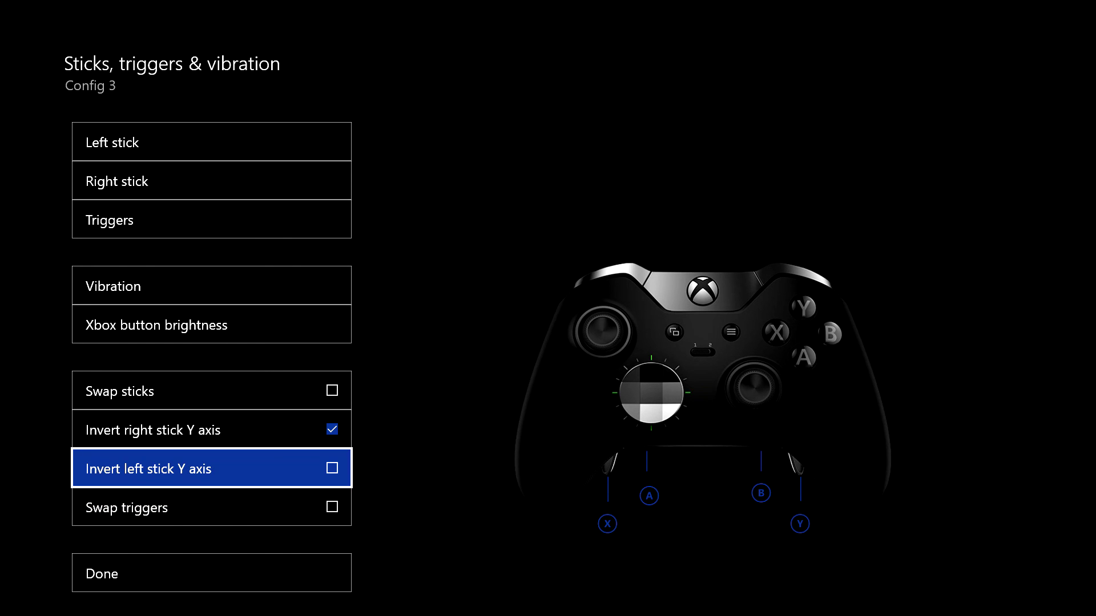
pyautogui.press('Down')
pyautogui.press('Down')
pyautogui.press('Up')
pyautogui.press('Up')
pyautogui.press('Up')
pyautogui.press('Up')
pyautogui.press('Up')
pyautogui.press('Up')
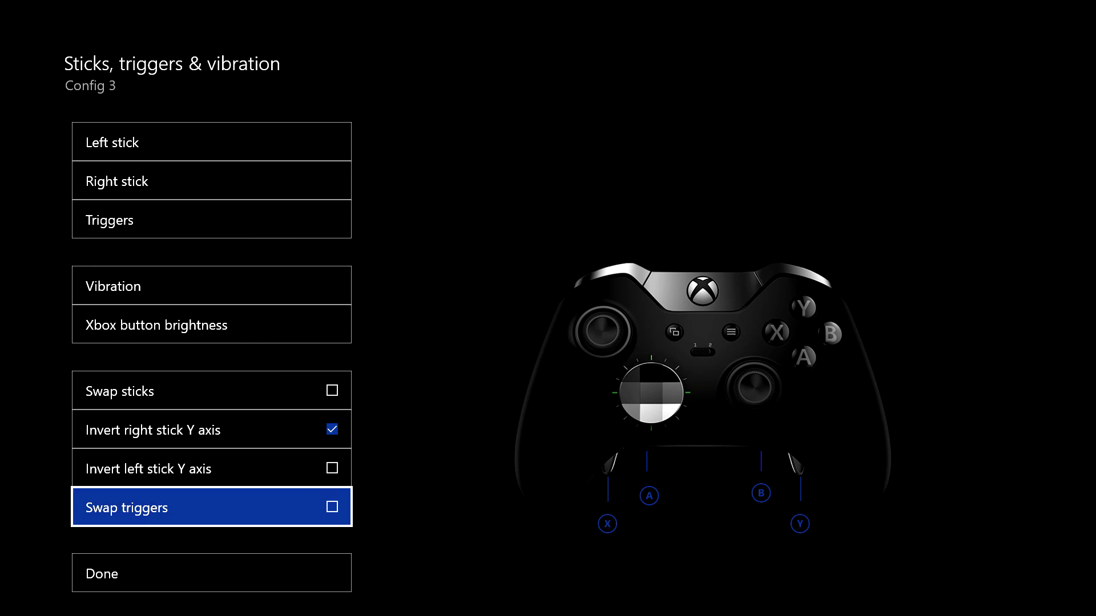
pyautogui.press('Up')
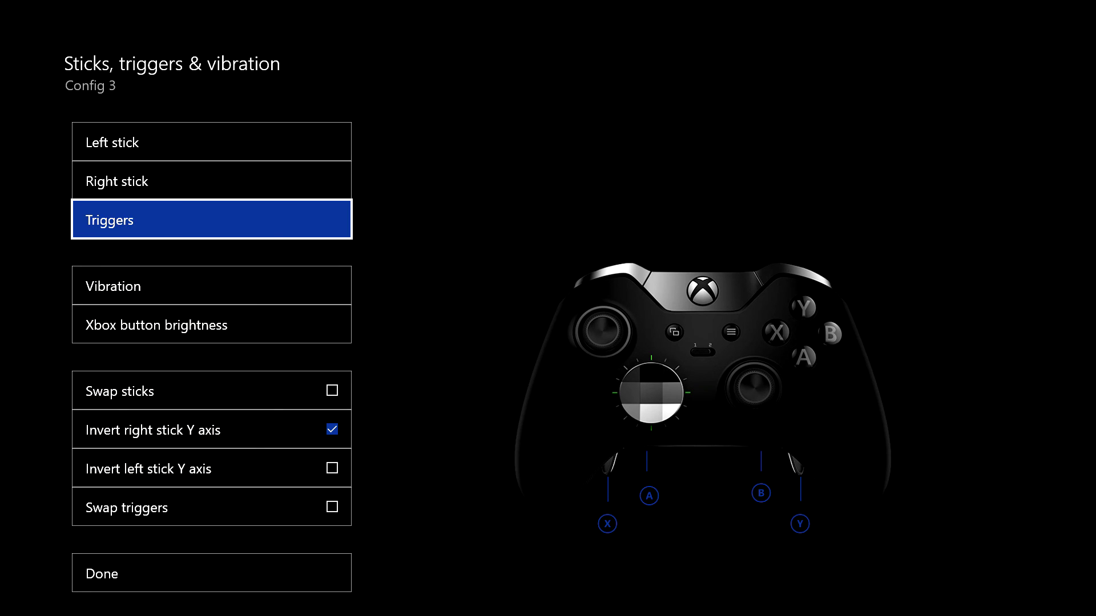
pyautogui.press('Up')
pyautogui.press('Down')
pyautogui.press('Down')
pyautogui.press('Down')
pyautogui.press('Down')
pyautogui.press('Down')
pyautogui.press('Down')
pyautogui.press('Down')
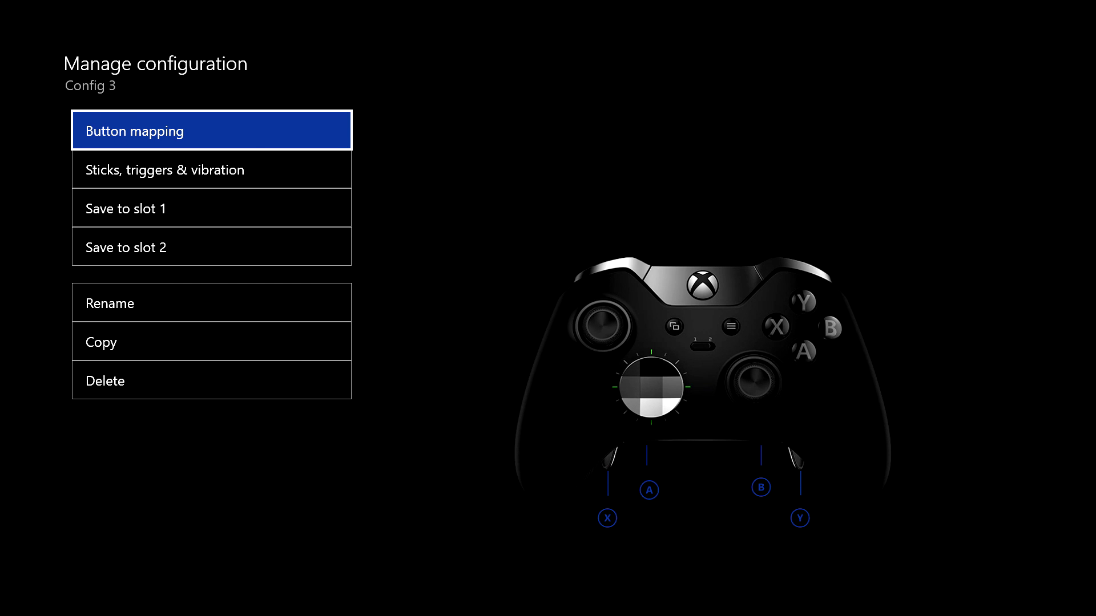
# Step: Back out of Config 3's management menu to the Configurations list, now previewing Config 1 in Slot 1
pyautogui.press('Down')
pyautogui.press('Down')
pyautogui.press('Down')
pyautogui.press('Down')
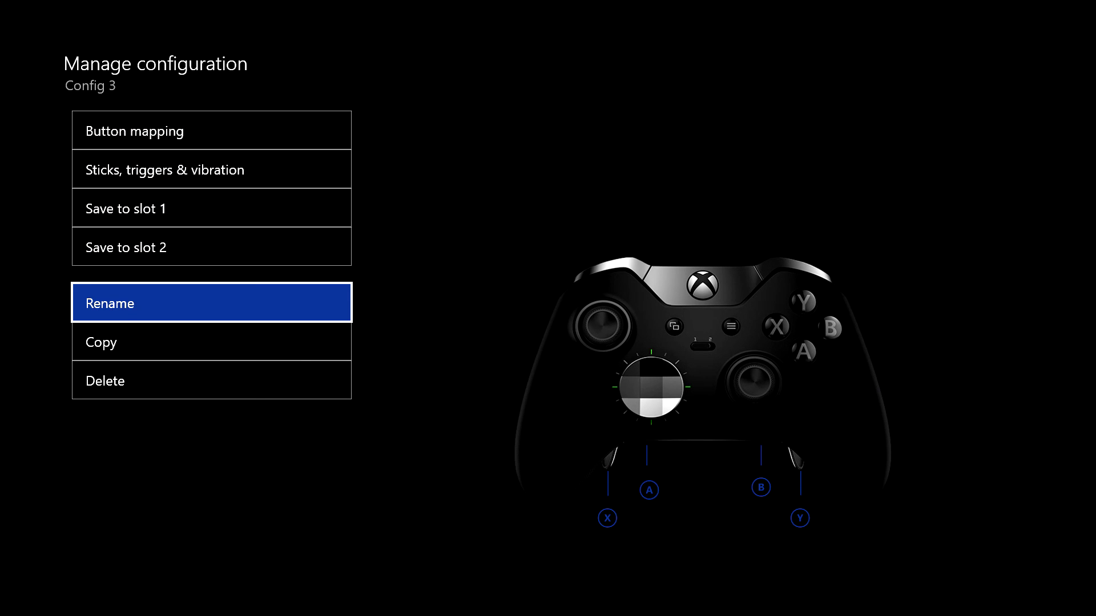
pyautogui.press('Down')
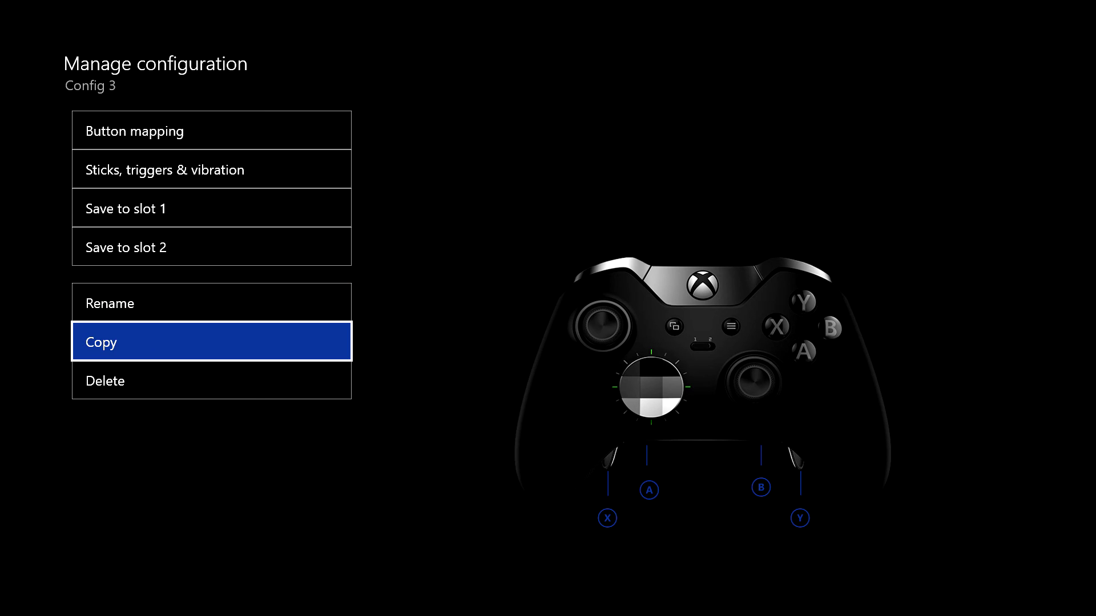
pyautogui.press('Up')
pyautogui.press('Up')
pyautogui.press('Up')
pyautogui.press('Up')
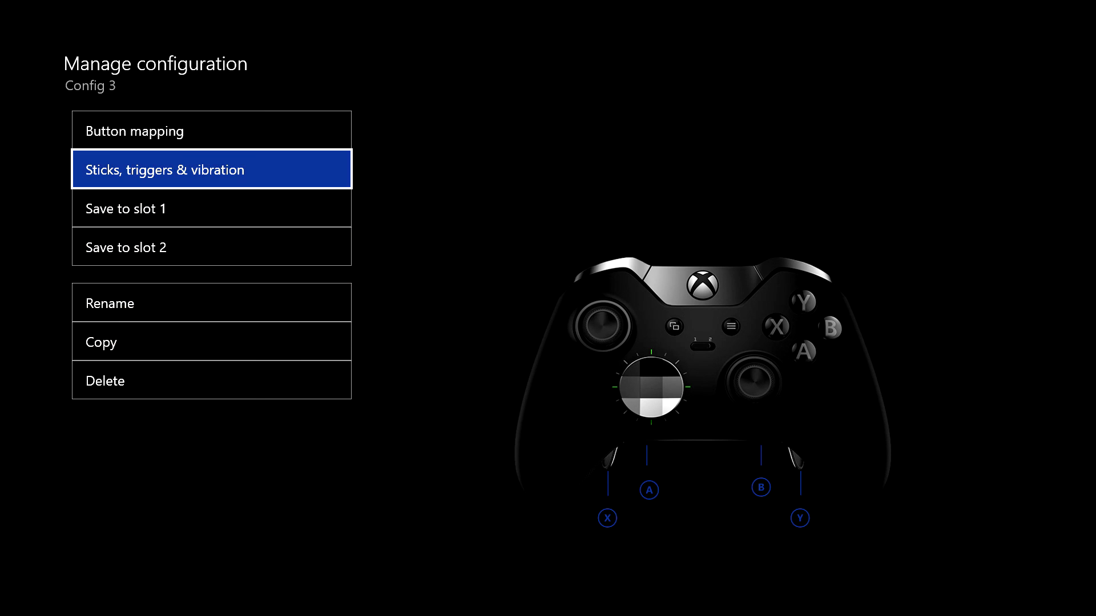
pyautogui.press('Return')
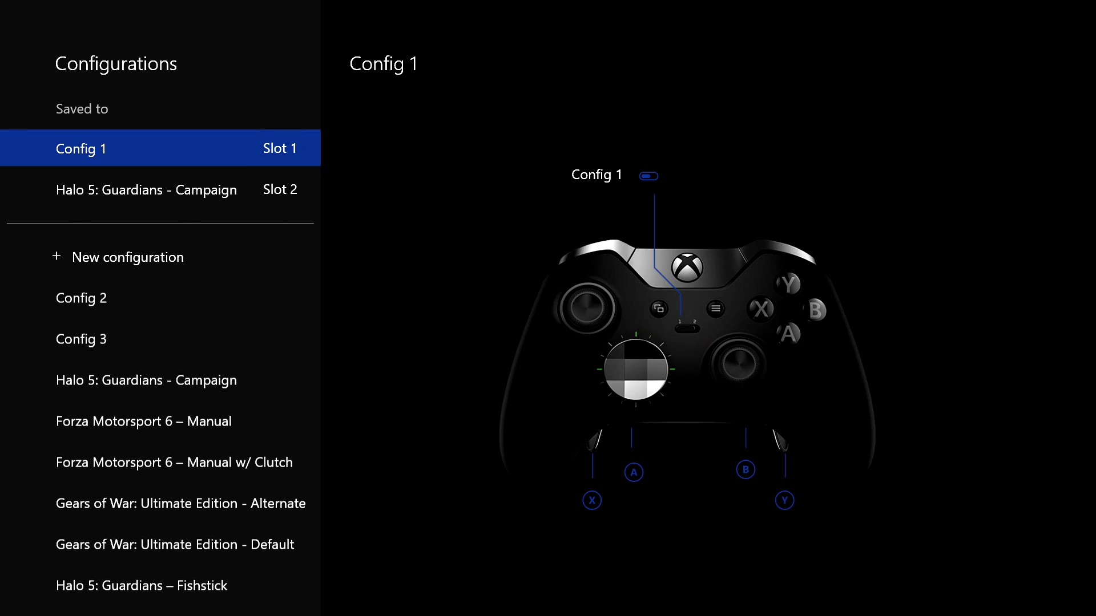
# Step: Browse past Config 3 and the Halo 5 entries to Forza Motorsport 6 – Manual, with paddles mapped to B and X
pyautogui.press('Down')
pyautogui.press('Down')
pyautogui.press('Down')
pyautogui.press('Down')
pyautogui.press('Down')
pyautogui.press('Down')
pyautogui.press('Down')
pyautogui.press('Down')
pyautogui.press('Down')
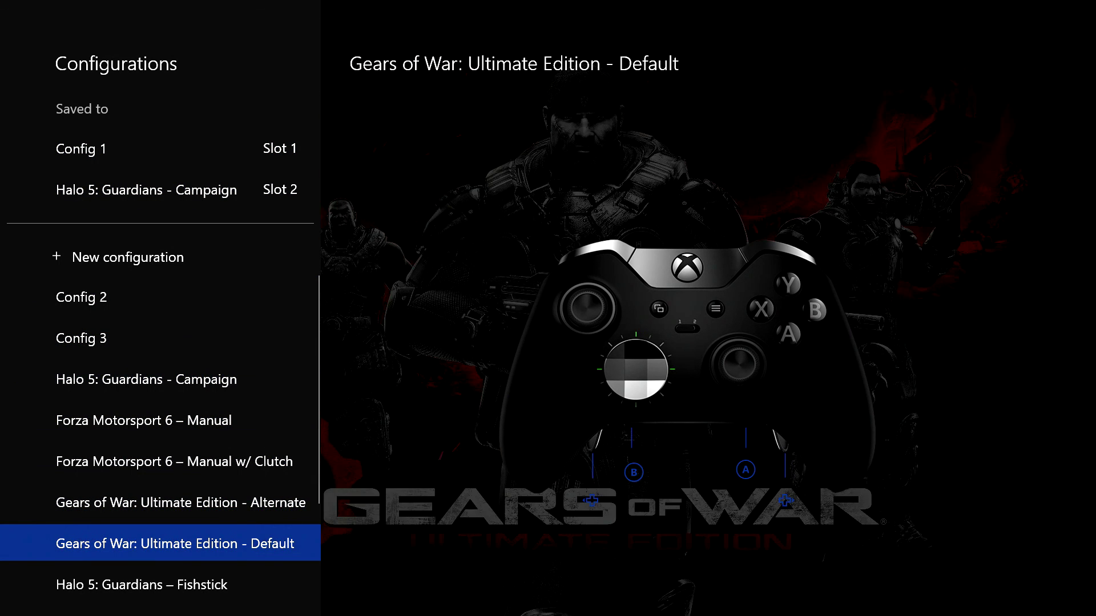
pyautogui.press('Down')
pyautogui.press('Down')
pyautogui.press('Down')
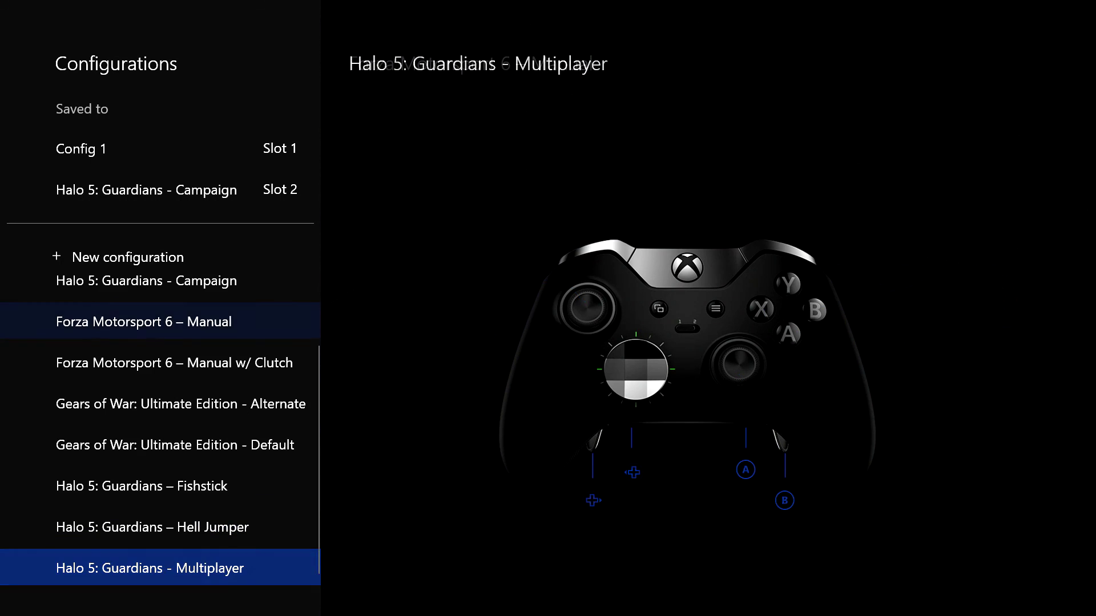
pyautogui.press('pageup')
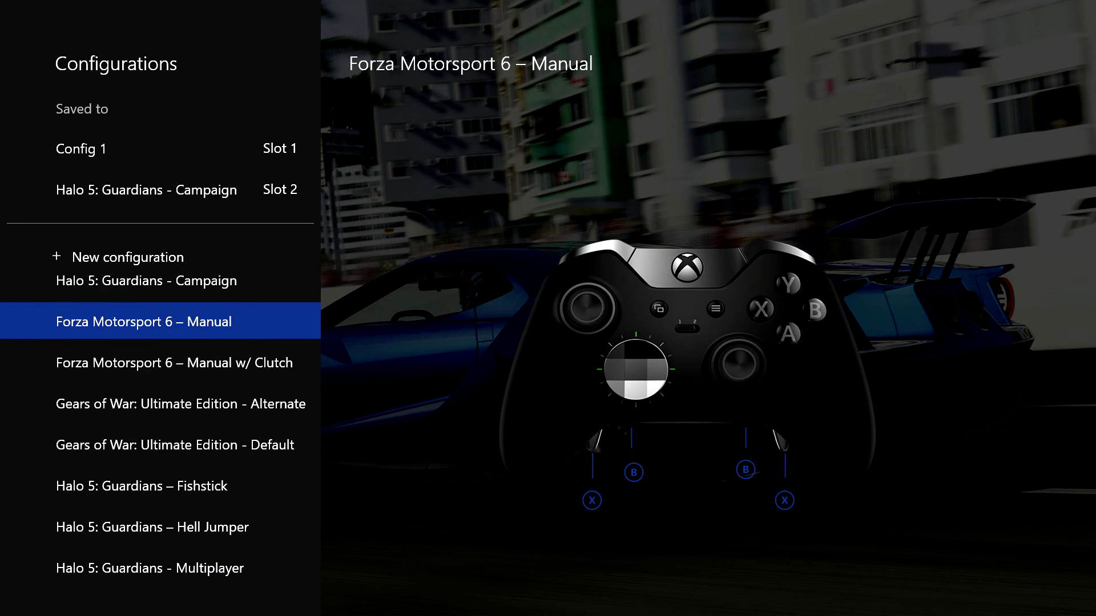